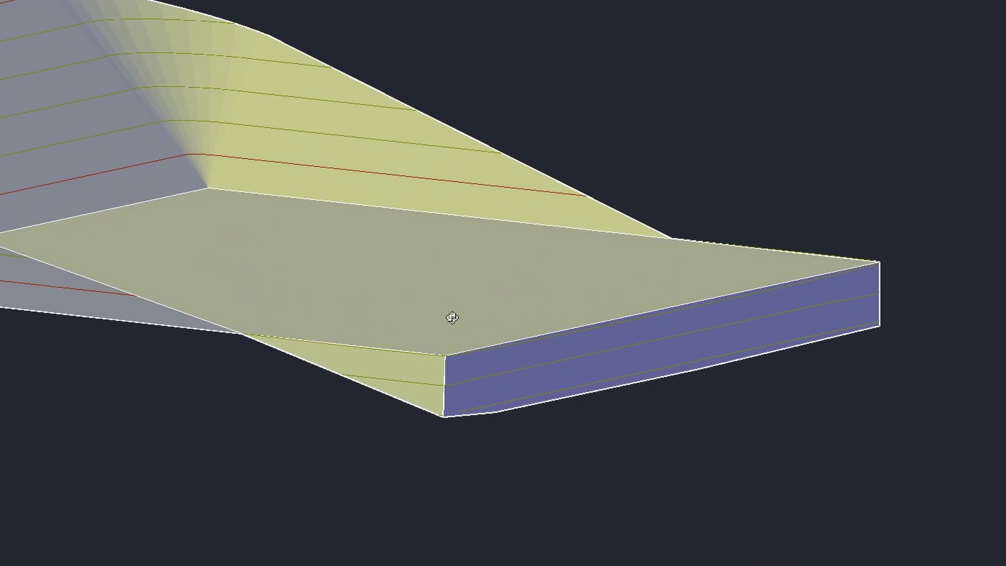
Orbit the graded slab in the Object Viewer so it faces the viewer.
mouse_move(451, 316)
left_mouse_down()
mouse_move(438, 294)
mouse_move(485, 288)
mouse_move(442, 299)
left_mouse_up()
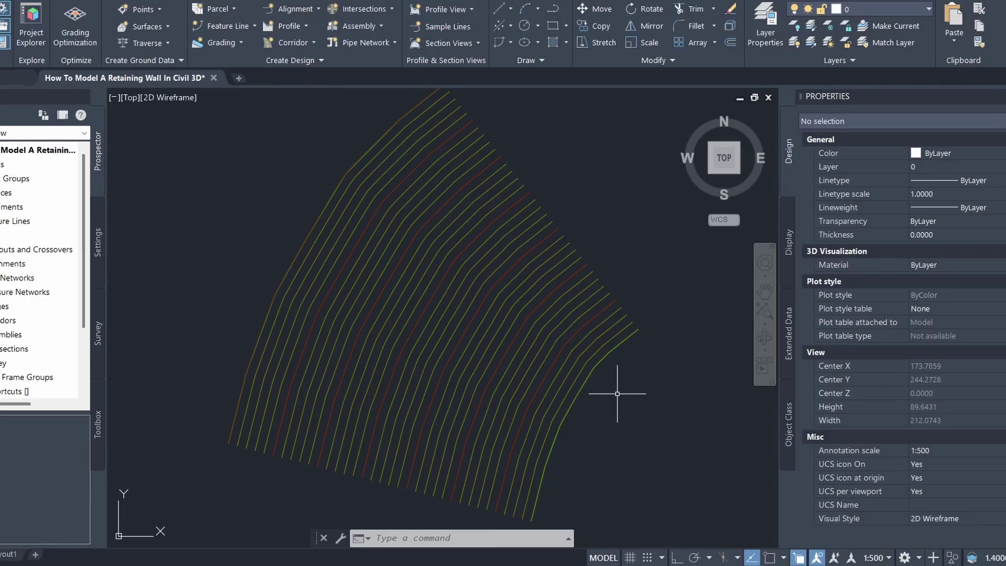
Orbit the EGL surface in the Object Viewer, then zoom in on the pad rectangle.
left_click(495, 320)
right_click(477, 309)
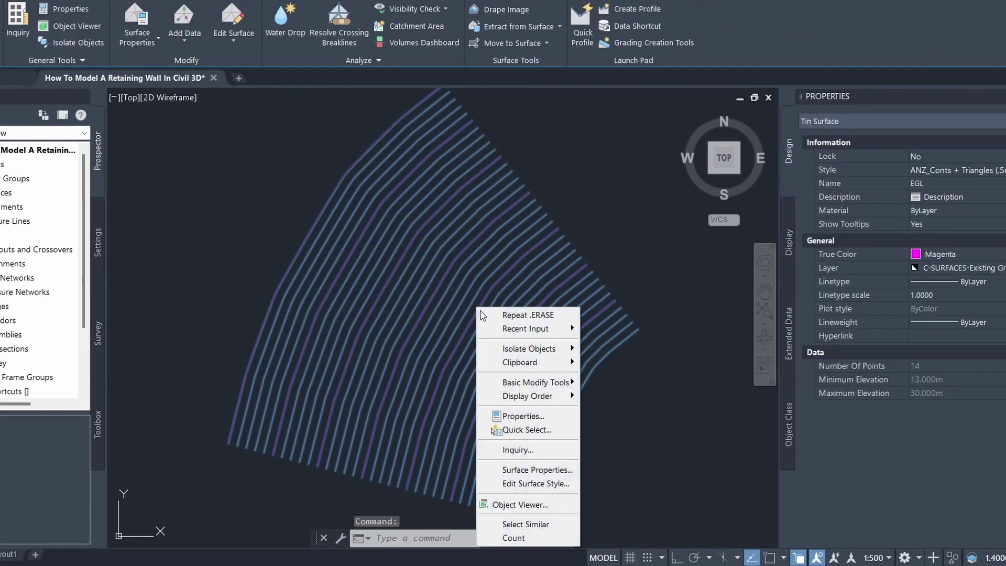
left_click(528, 505)
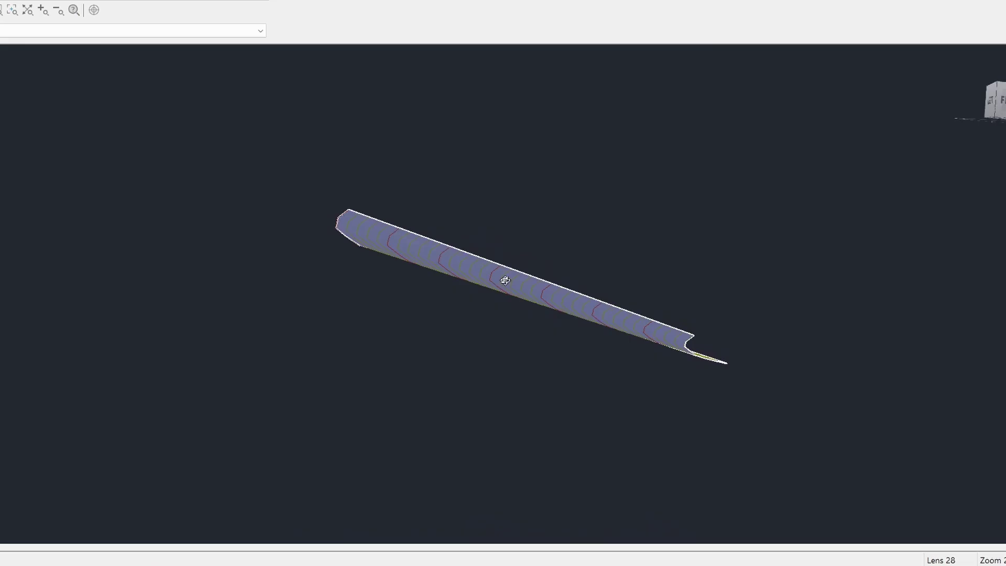
mouse_move(503, 277)
left_mouse_down()
mouse_move(494, 313)
mouse_move(479, 305)
mouse_move(521, 285)
mouse_move(467, 308)
left_mouse_up()
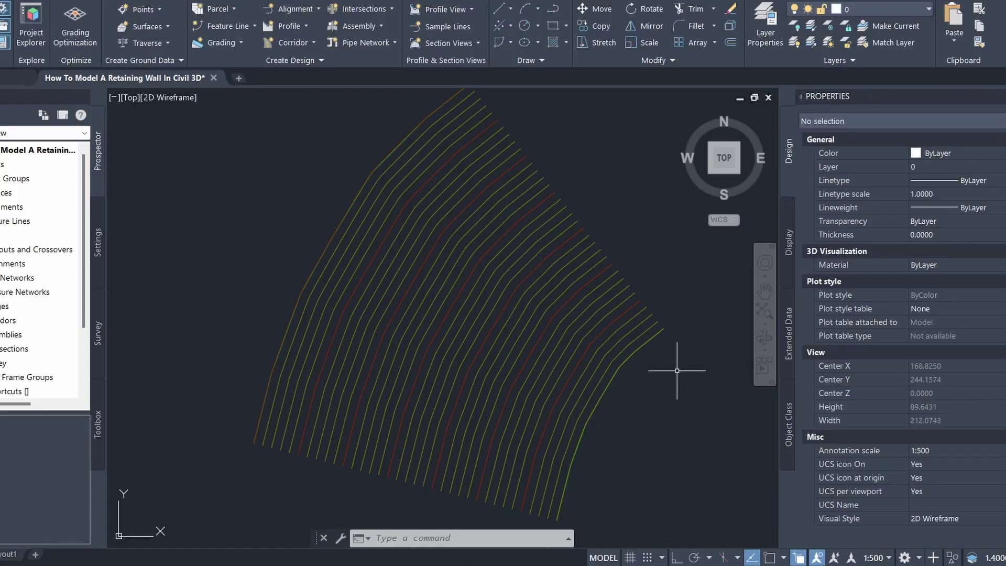
key("Escape")
key("Escape")
scroll(676, 370, "up", 3)
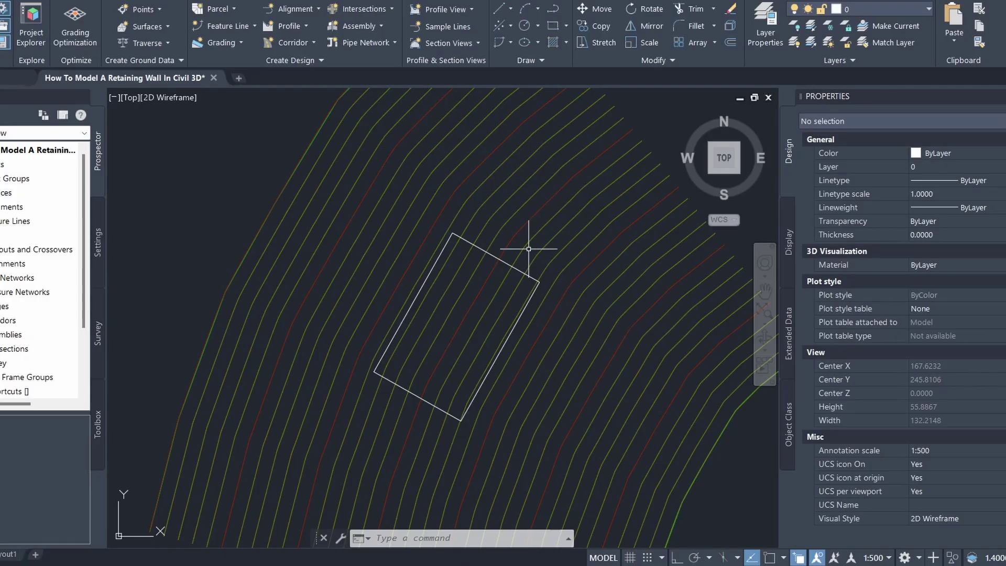
Convert the rectangle into a feature line with Assign elevations enabled.
left_click(234, 29)
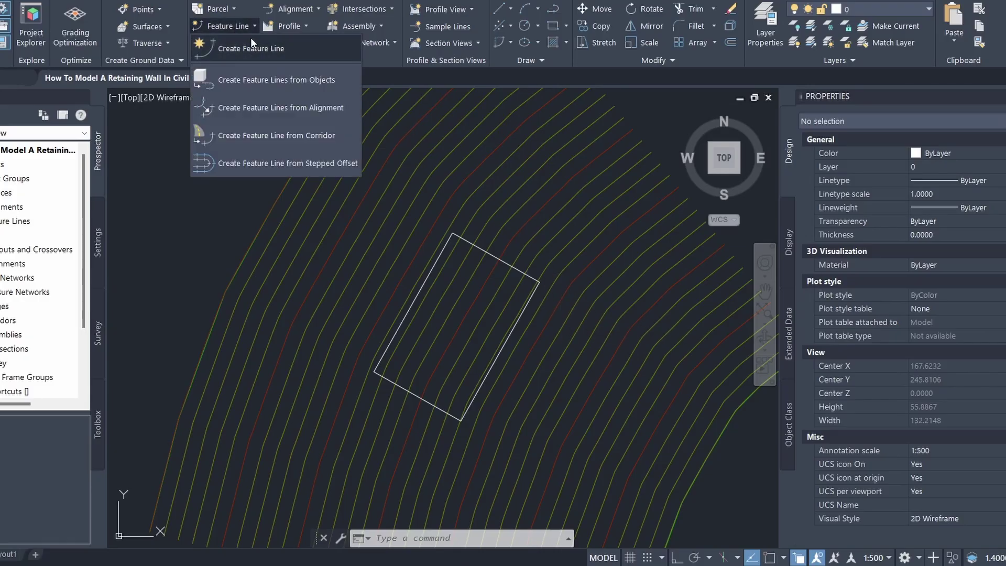
left_click(273, 74)
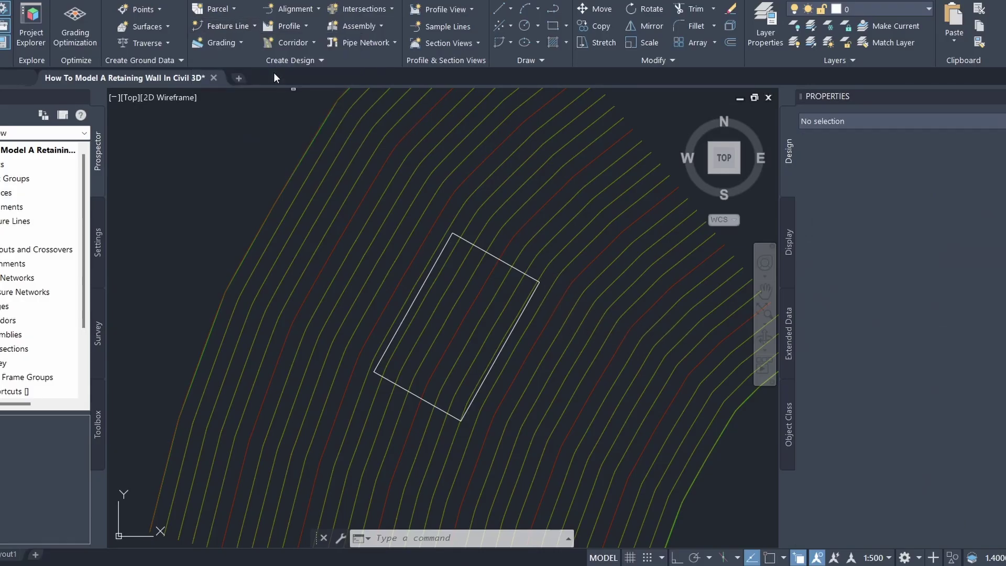
left_click(481, 244)
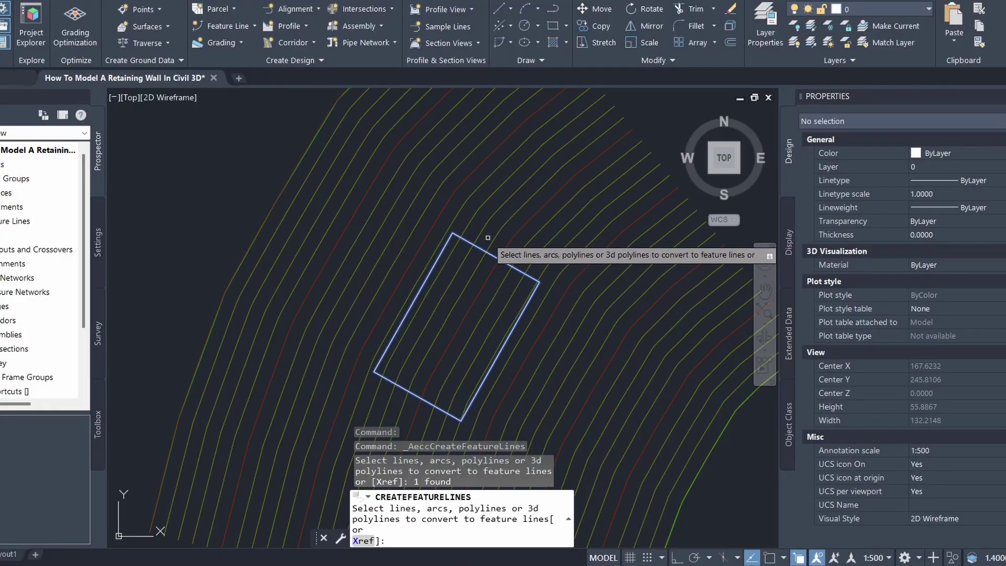
right_click(488, 237)
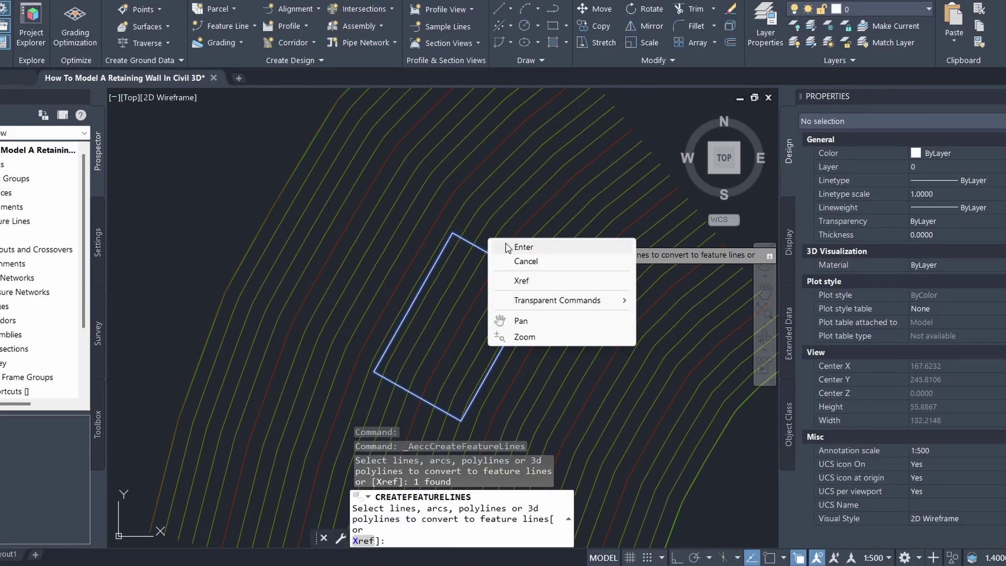
left_click(524, 247)
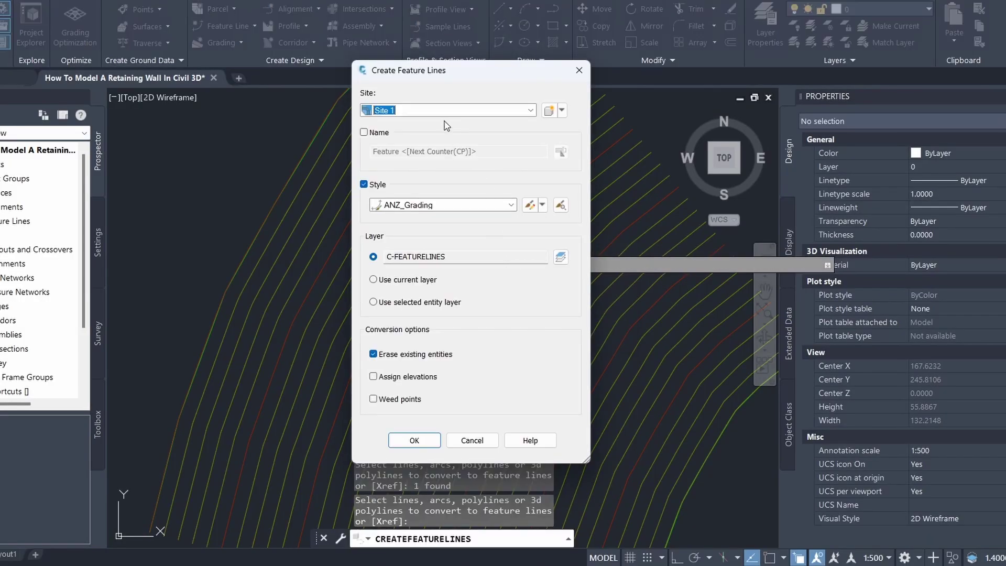
left_click(422, 378)
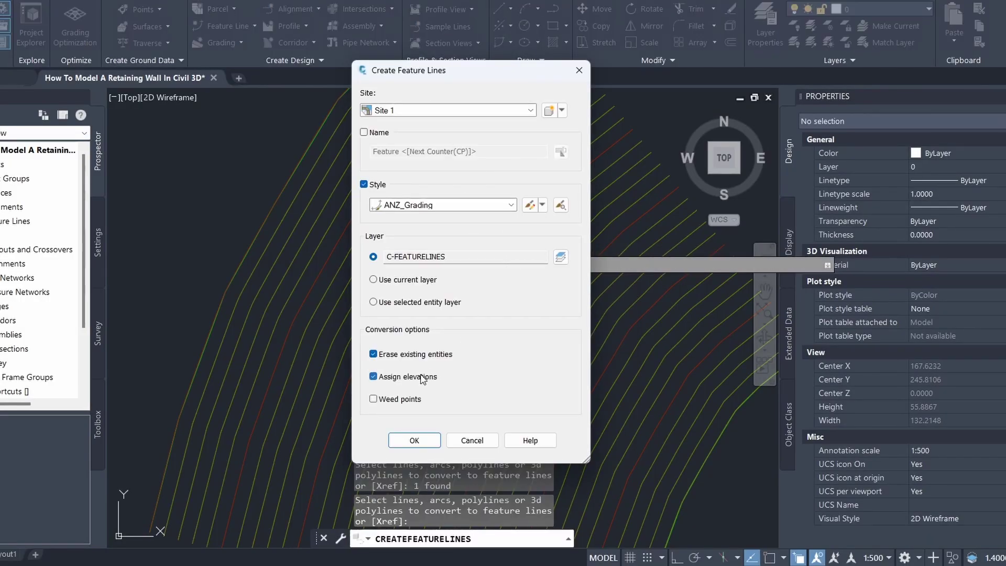
left_click(428, 443)
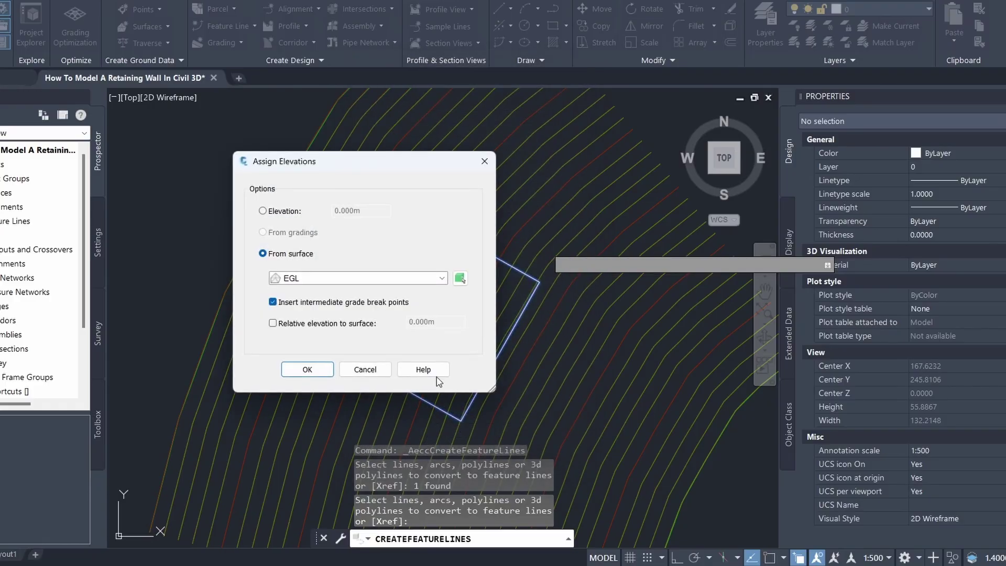
Give the new feature line a fixed elevation of 22.
left_click(293, 217)
double_click(377, 210)
type("22")
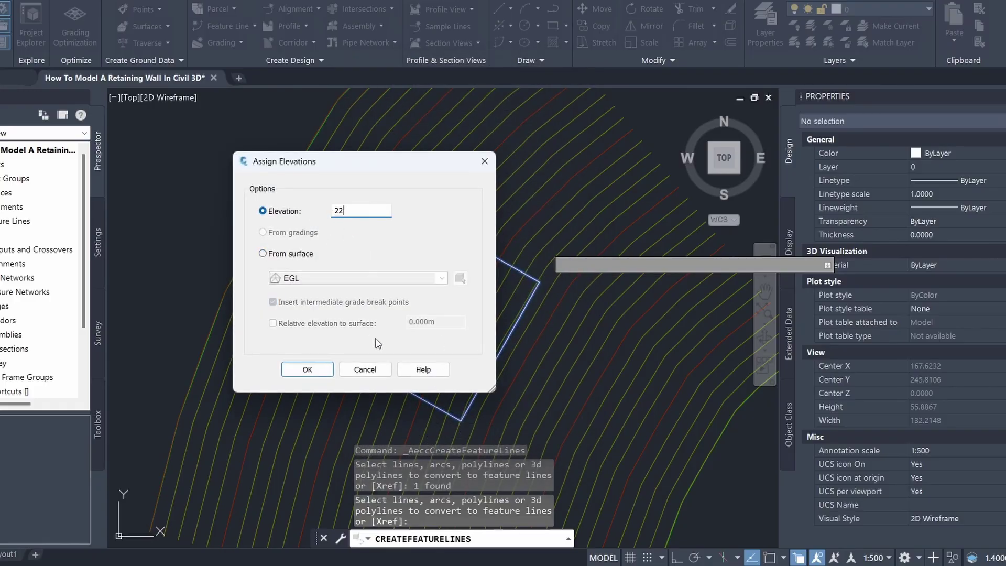
left_click(317, 370)
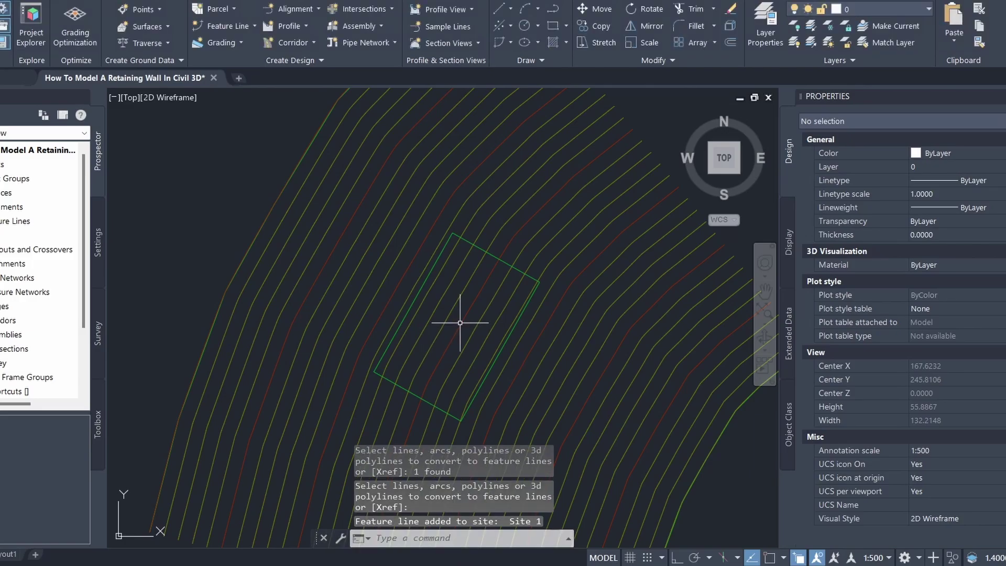
Orbit the pad feature line and EGL surface together in the Object Viewer to compare them.
left_click(522, 269)
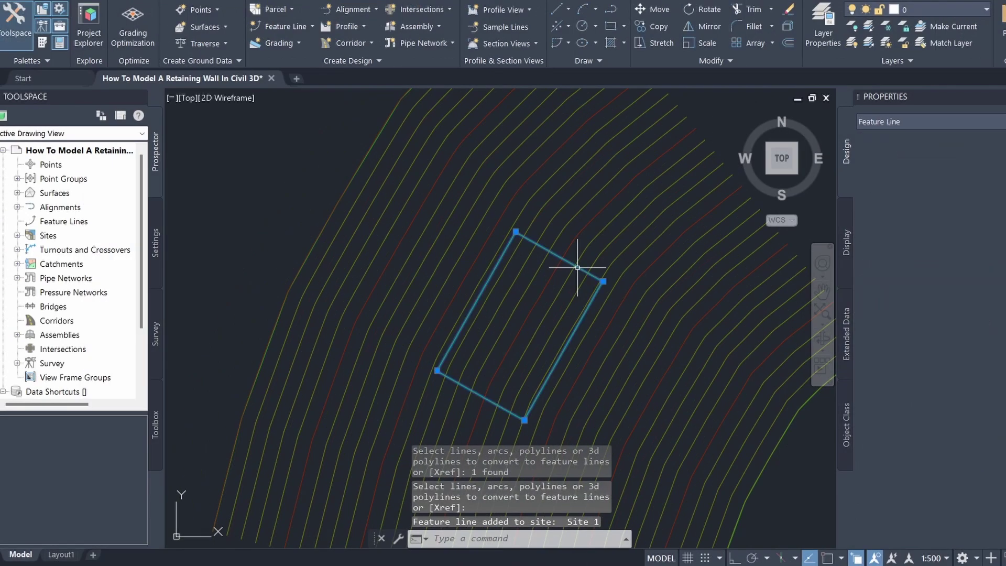
left_click(576, 239)
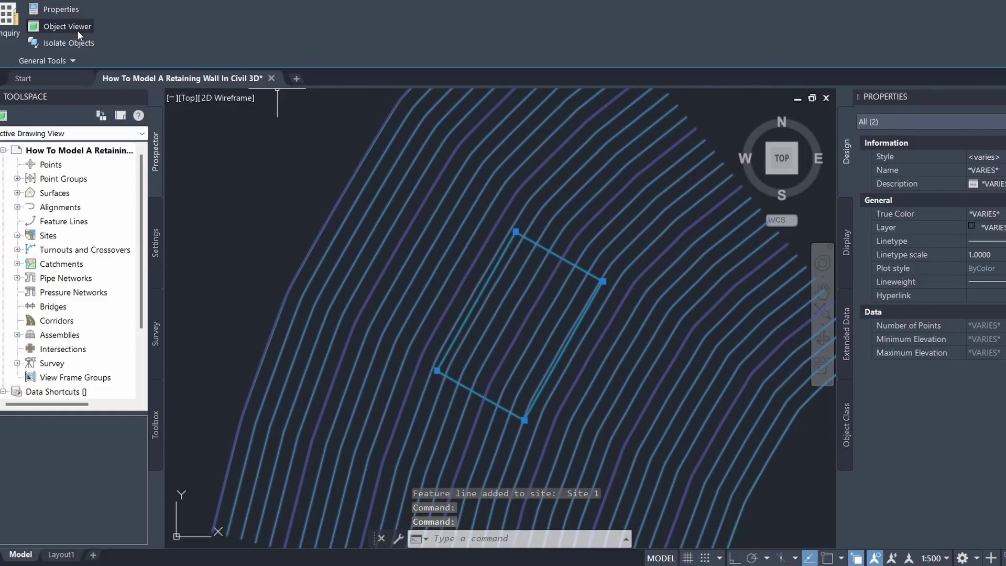
left_click(67, 27)
mouse_move(539, 367)
left_mouse_down()
mouse_move(547, 223)
mouse_move(566, 337)
mouse_move(548, 247)
left_mouse_up()
scroll(586, 309, "up", 5)
mouse_move(631, 368)
left_mouse_down()
mouse_move(652, 316)
mouse_move(678, 287)
left_mouse_up()
mouse_move(622, 271)
left_mouse_down()
mouse_move(554, 243)
mouse_move(576, 244)
left_mouse_up()
mouse_move(689, 250)
left_mouse_down()
mouse_move(569, 284)
mouse_move(561, 270)
mouse_move(597, 281)
mouse_move(561, 274)
mouse_move(545, 288)
mouse_move(591, 315)
left_mouse_up()
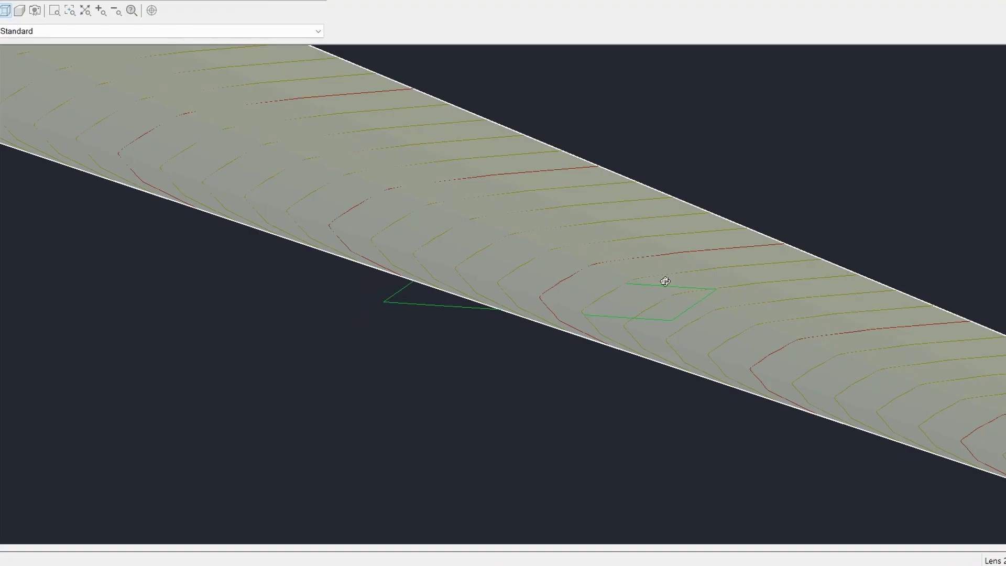
left_click_drag(637, 284, 566, 301)
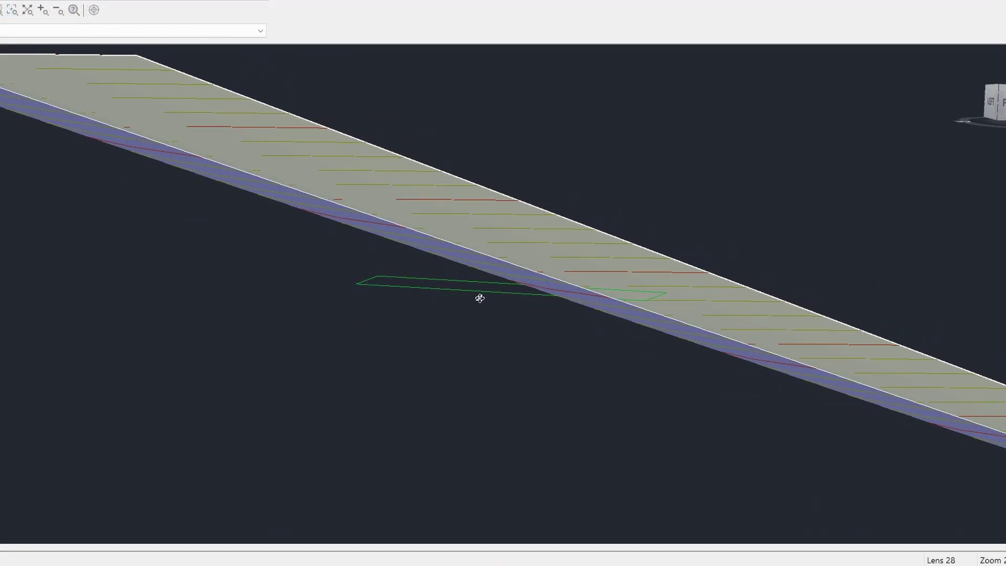
mouse_move(480, 298)
left_mouse_down()
mouse_move(464, 301)
mouse_move(482, 298)
left_mouse_up()
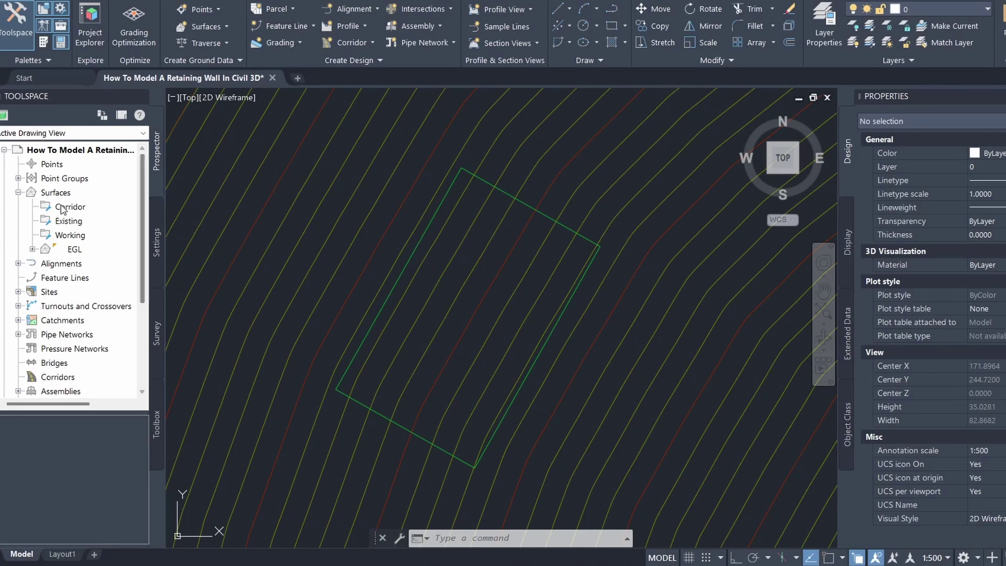
Create a new TIN surface named FGL from the Prospector Surfaces collection.
right_click(58, 194)
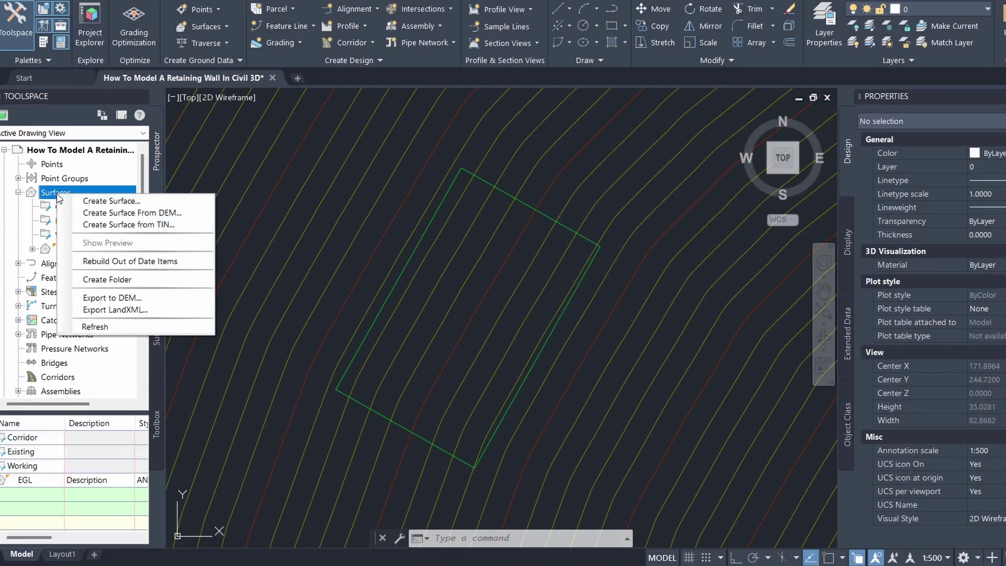
left_click(137, 202)
left_click(586, 233)
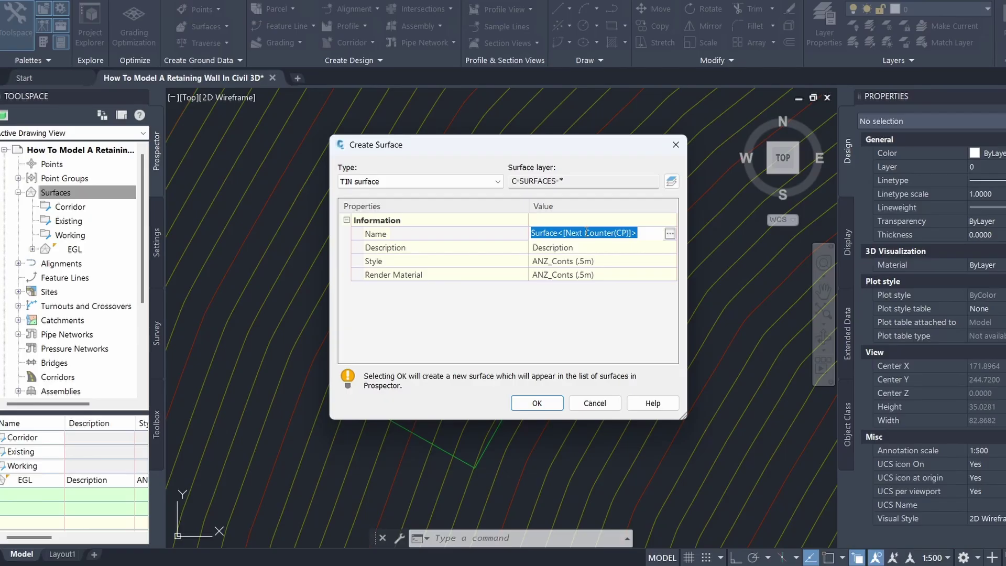
type("FGL")
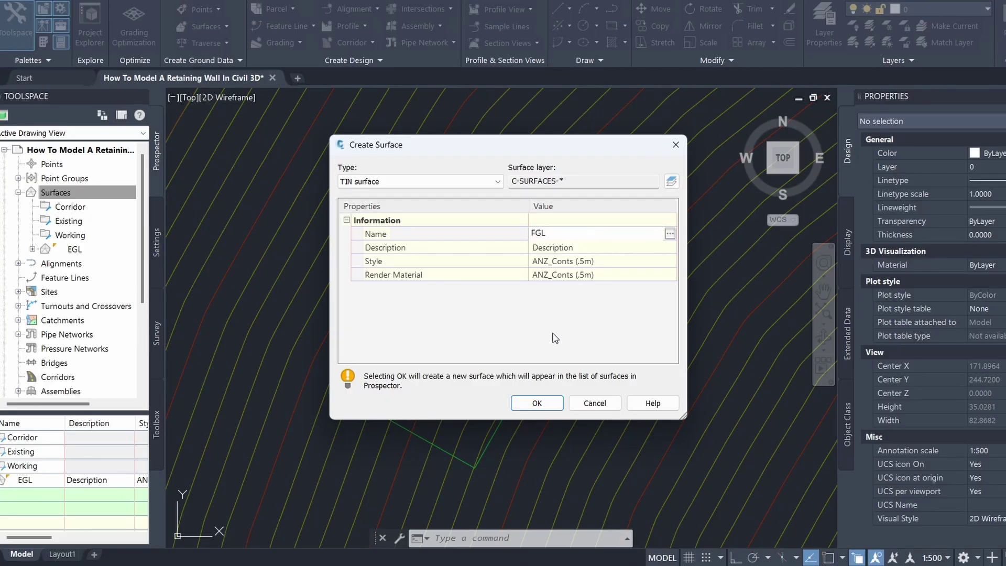
left_click(539, 403)
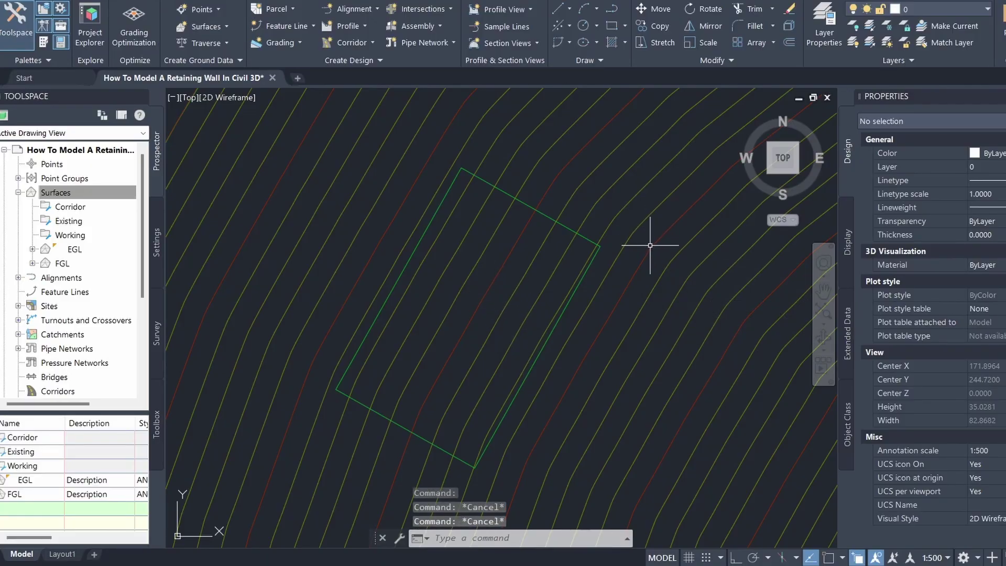
Add the pad feature line to the FGL surface as a standard breakline.
mouse_move(650, 246)
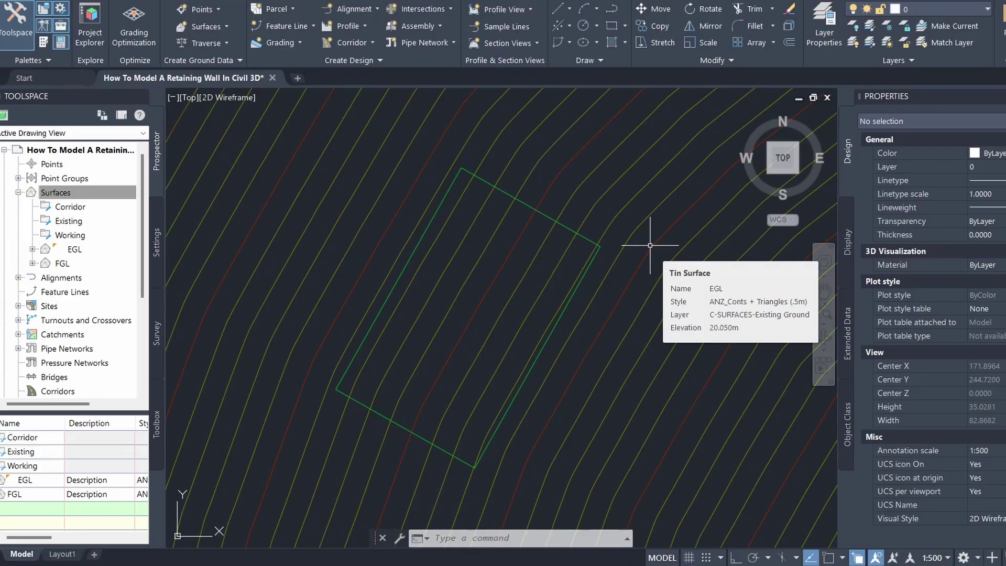
left_click(479, 179)
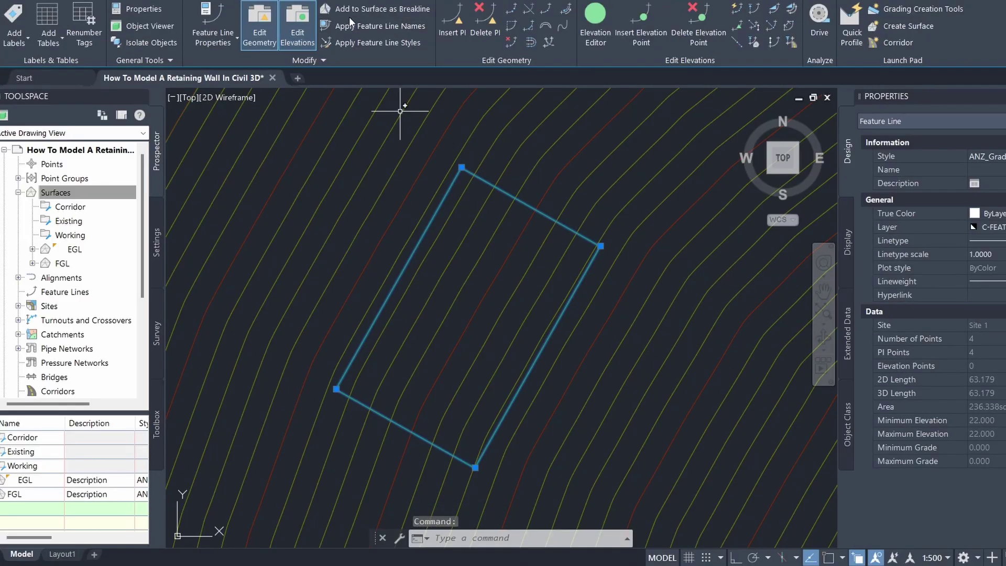
left_click(350, 17)
left_click(568, 284)
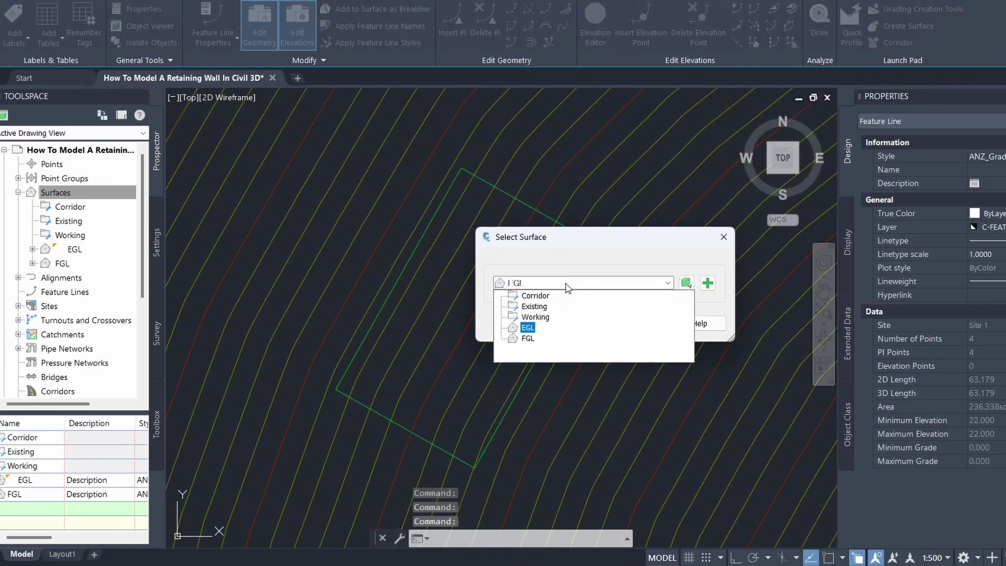
left_click(550, 327)
left_click(575, 324)
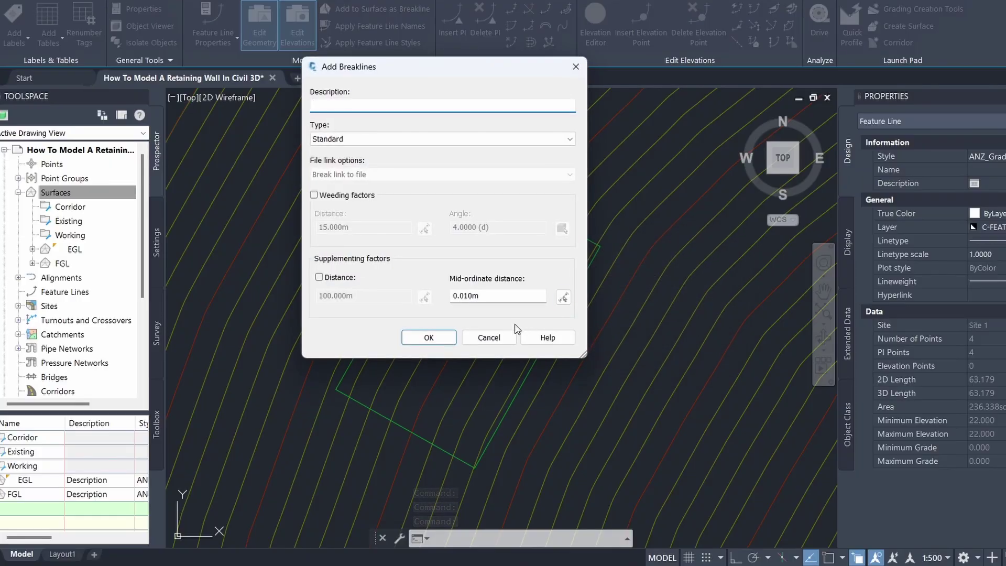
left_click(429, 337)
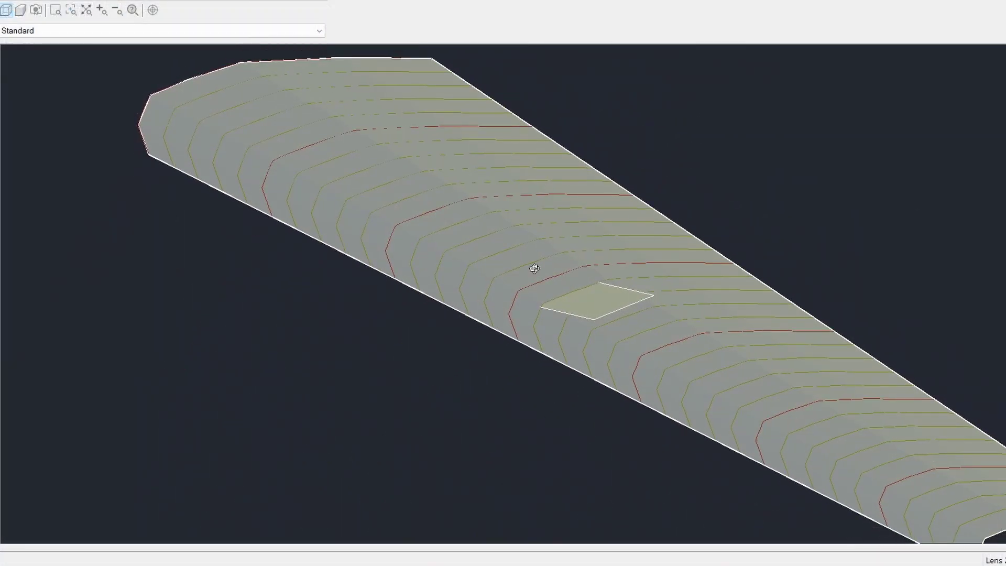
Reselect the pad outline, choosing Feature Line in Selection cycling.
mouse_move(534, 268)
left_mouse_down()
mouse_move(525, 307)
mouse_move(615, 296)
mouse_move(603, 282)
mouse_move(447, 246)
mouse_move(576, 283)
mouse_move(534, 263)
left_mouse_up()
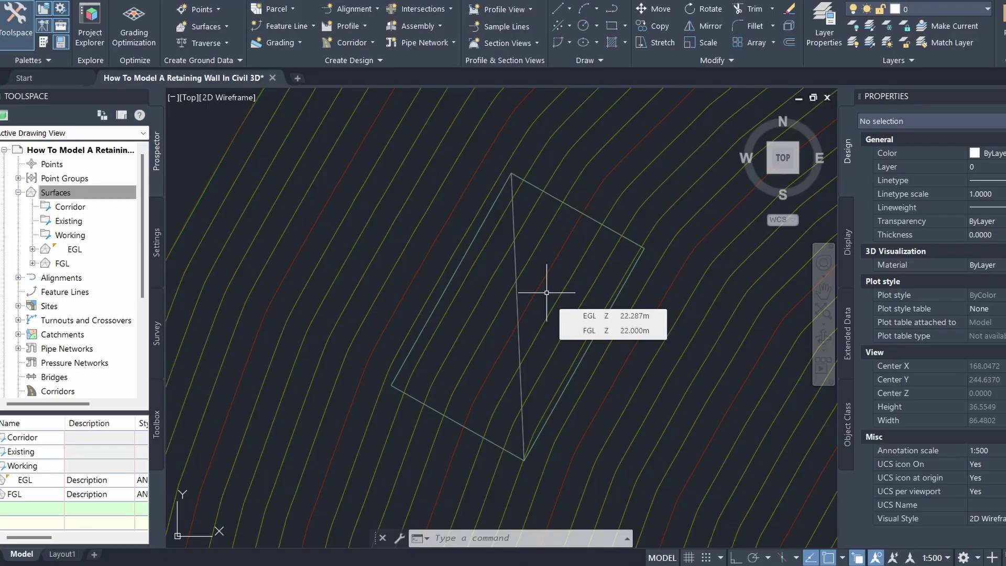
key("Escape")
key("Escape")
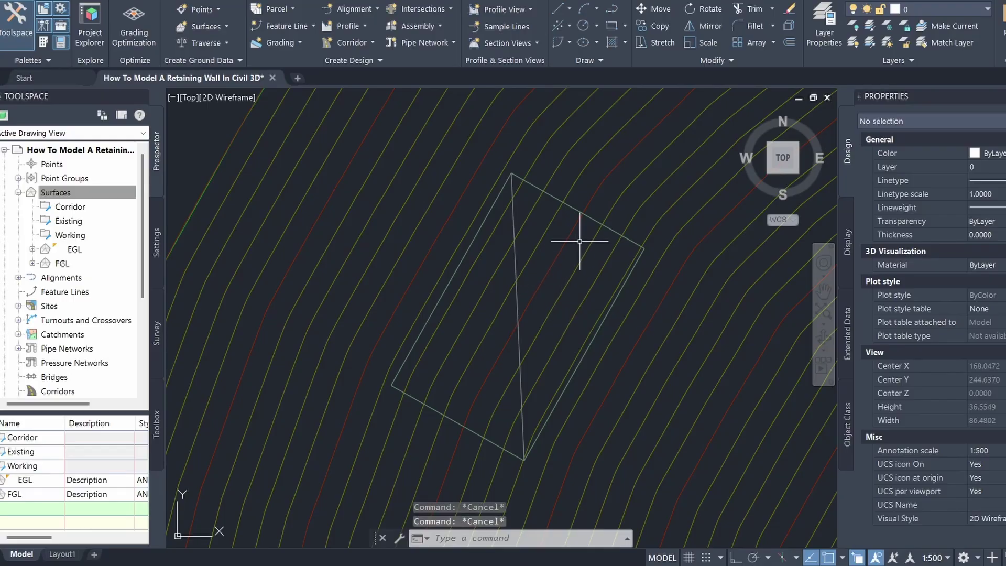
left_click(588, 218)
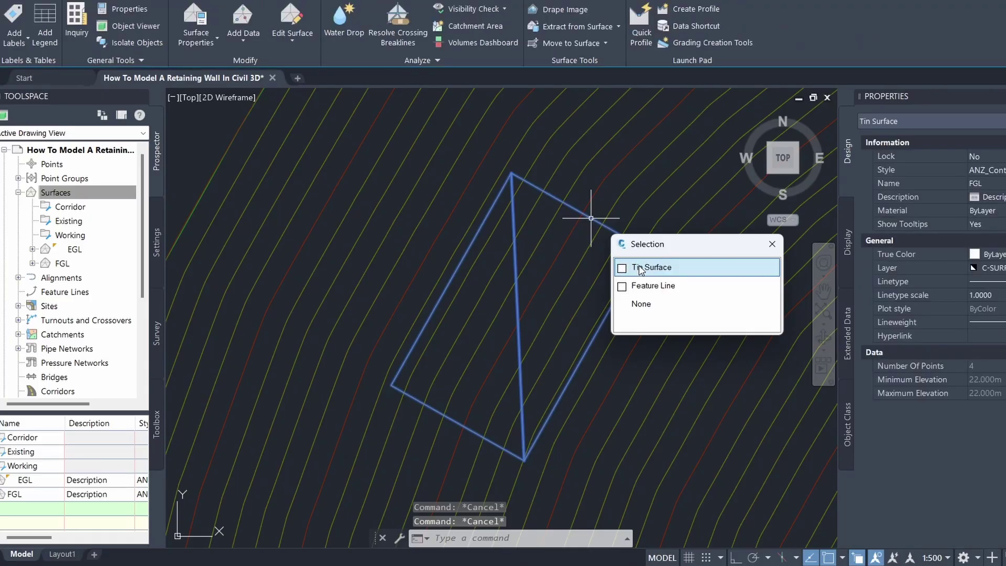
left_click(641, 286)
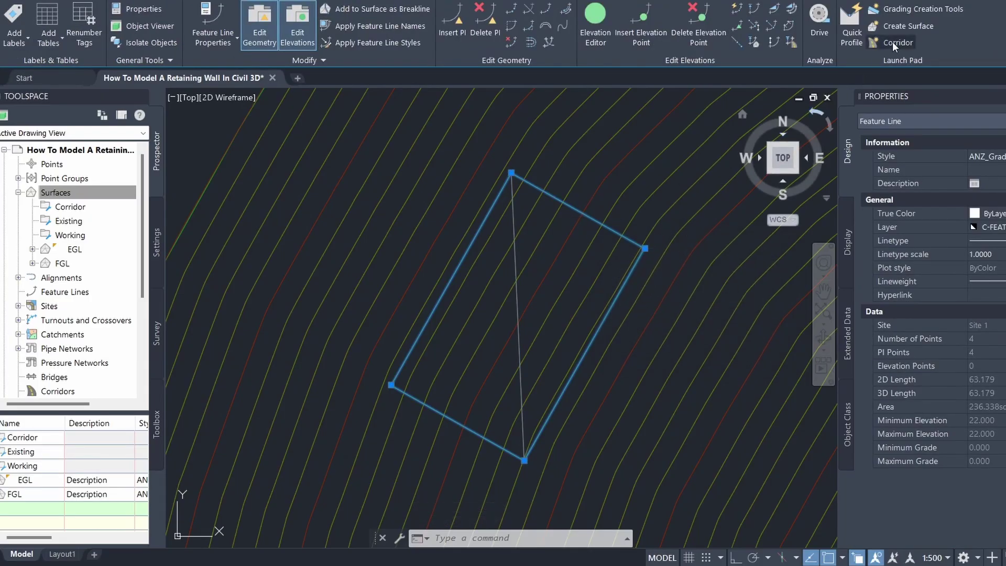
Set Grading Group 1 on Site 1 in the Grading Creation Tools.
left_click(934, 12)
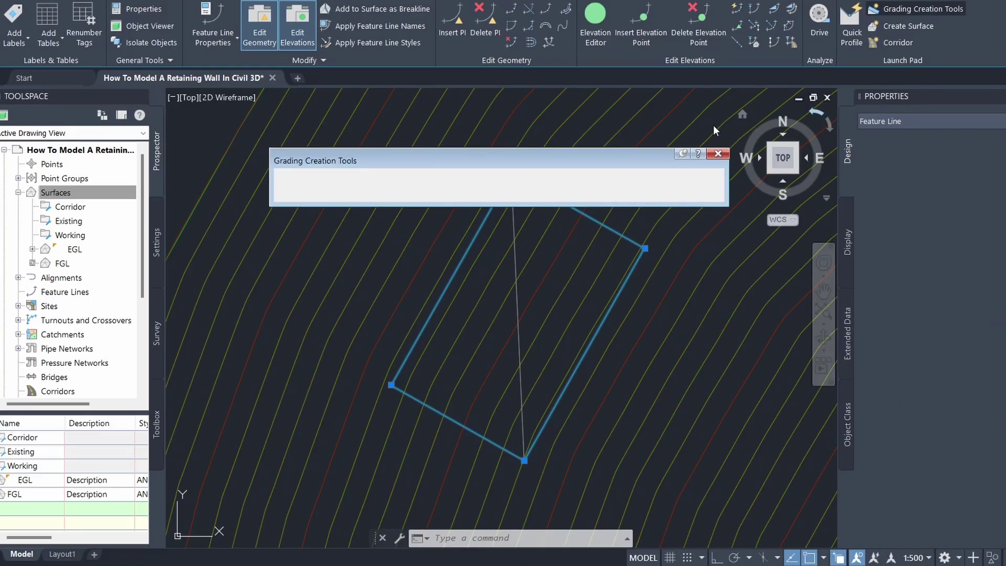
left_click_drag(527, 161, 516, 173)
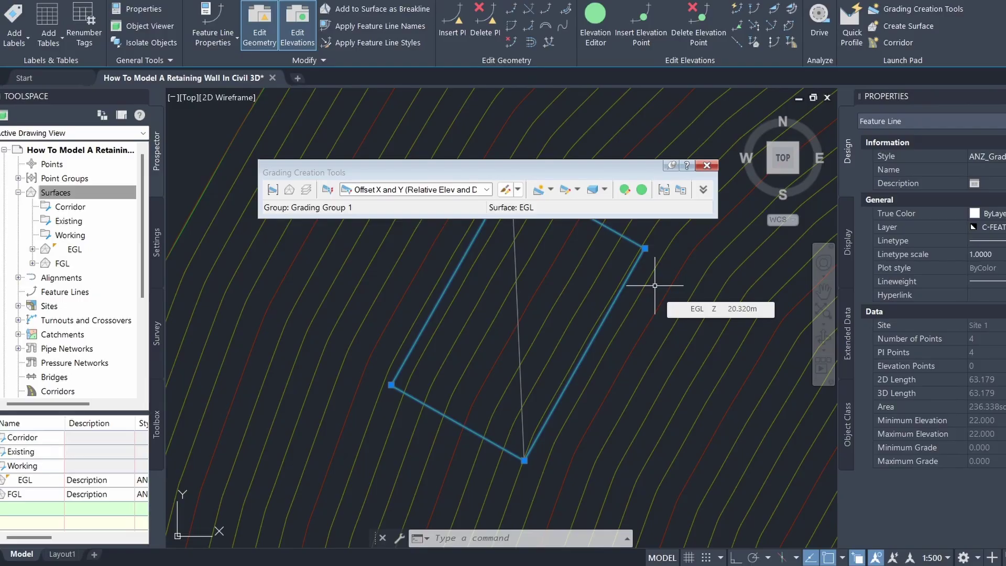
left_click(270, 193)
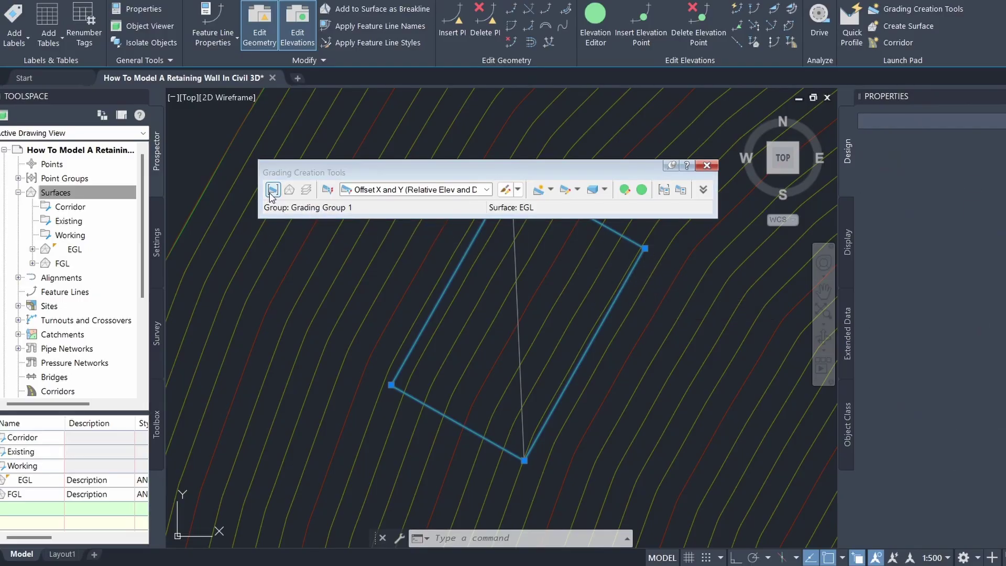
left_click_drag(185, 63, 500, 162)
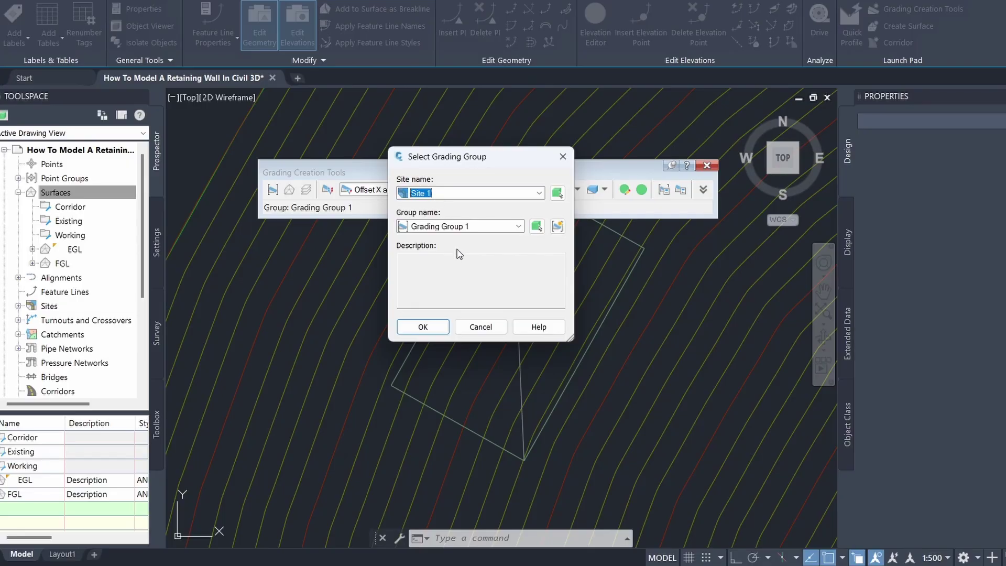
left_click(435, 328)
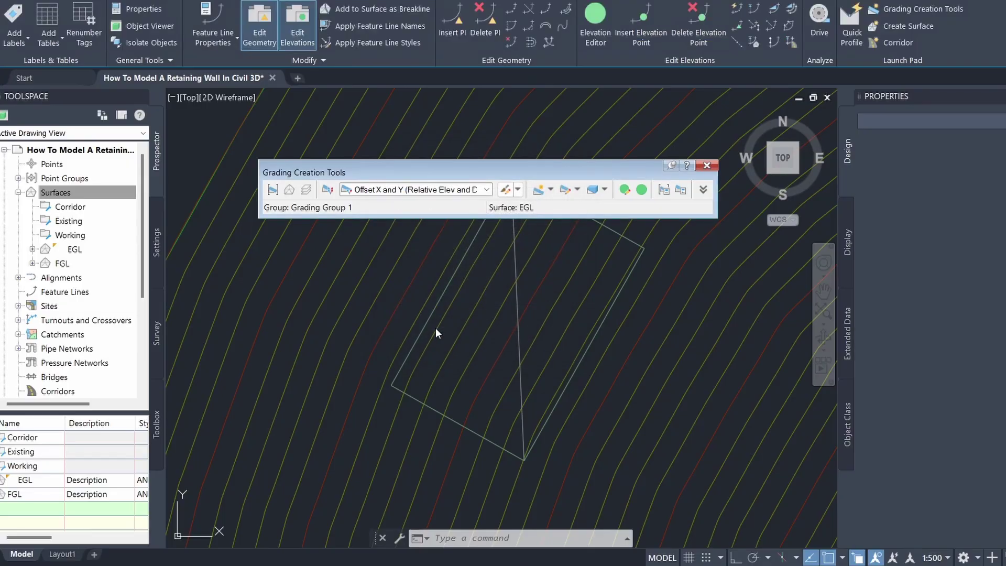
Target the EGL surface with Surface at Slope (1:x) criteria and start Create Grading.
left_click(288, 190)
left_click_drag(656, 157, 568, 189)
left_click(567, 218)
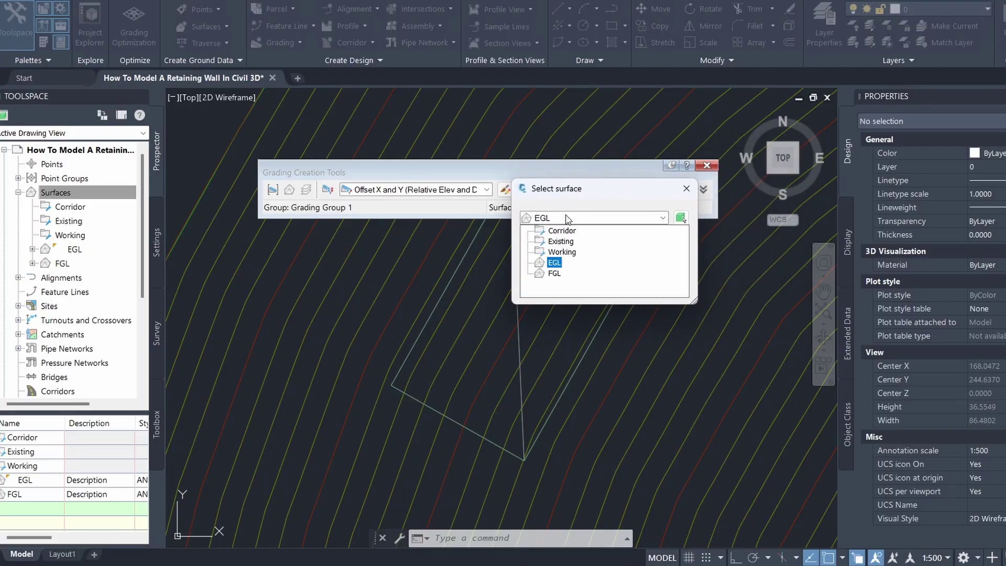
left_click(555, 263)
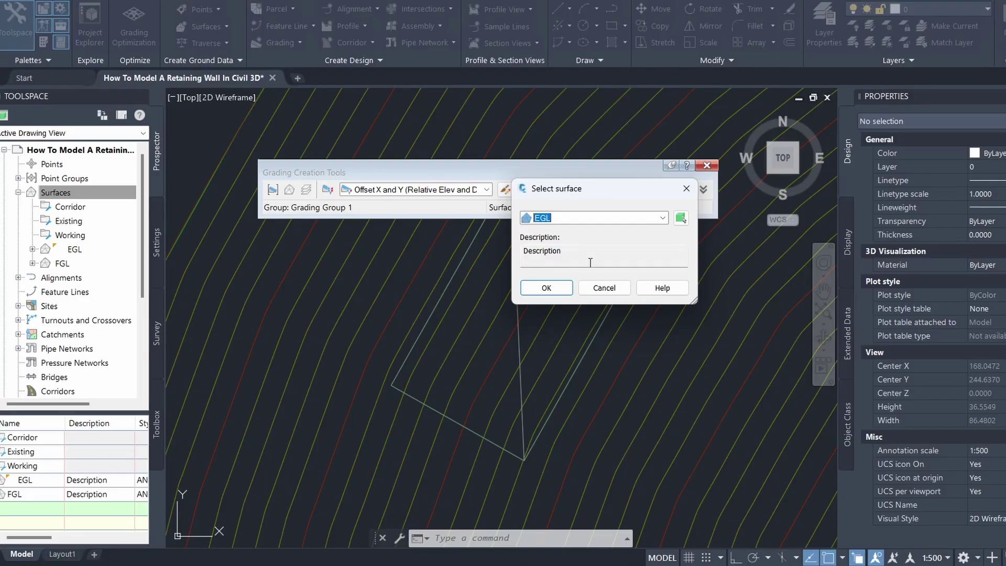
left_click(547, 288)
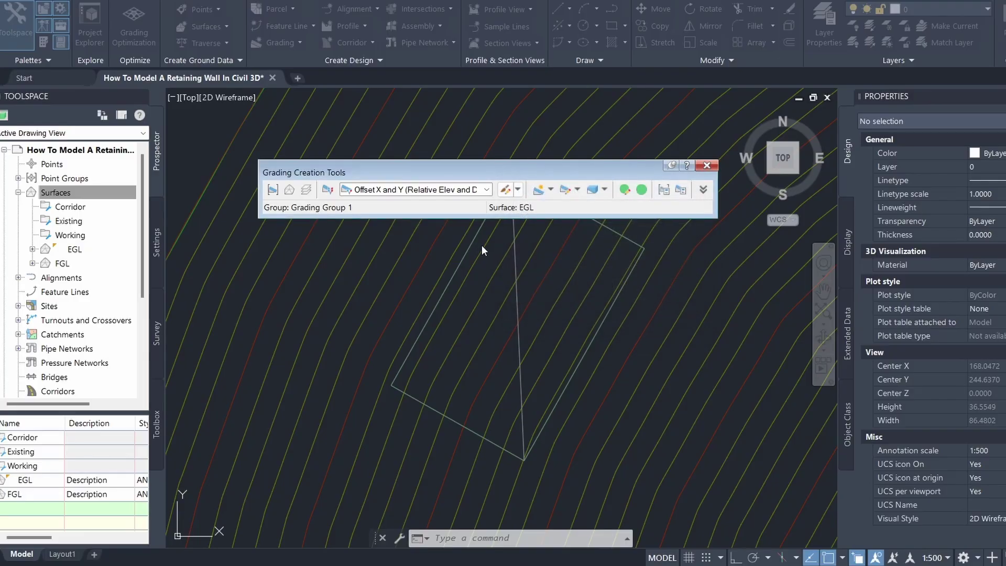
left_click(472, 190)
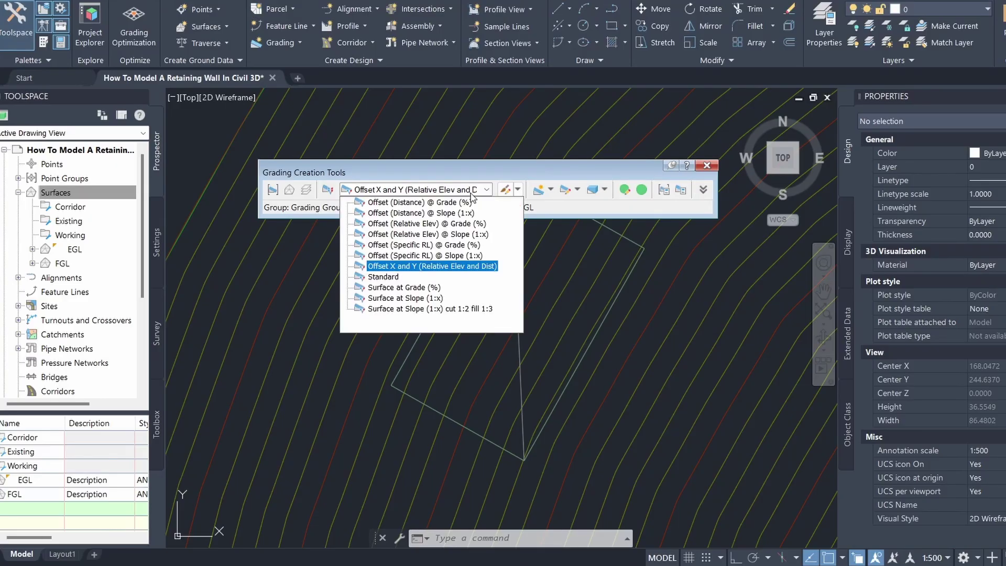
left_click(439, 298)
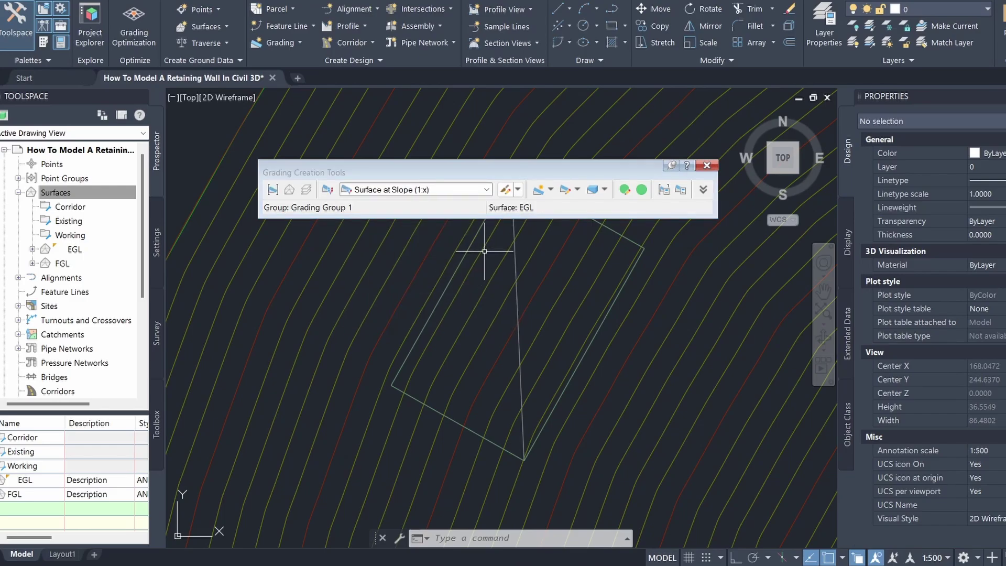
left_click(539, 191)
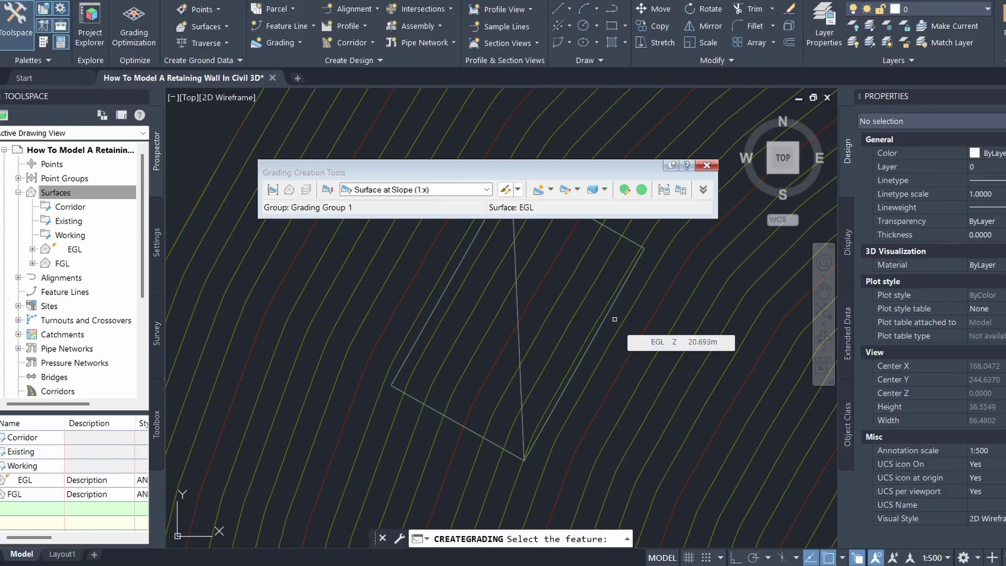
Grade the pad feature line's entire length with 2.00:1 cut and 0.01 fill, then select the grading.
left_click(615, 319)
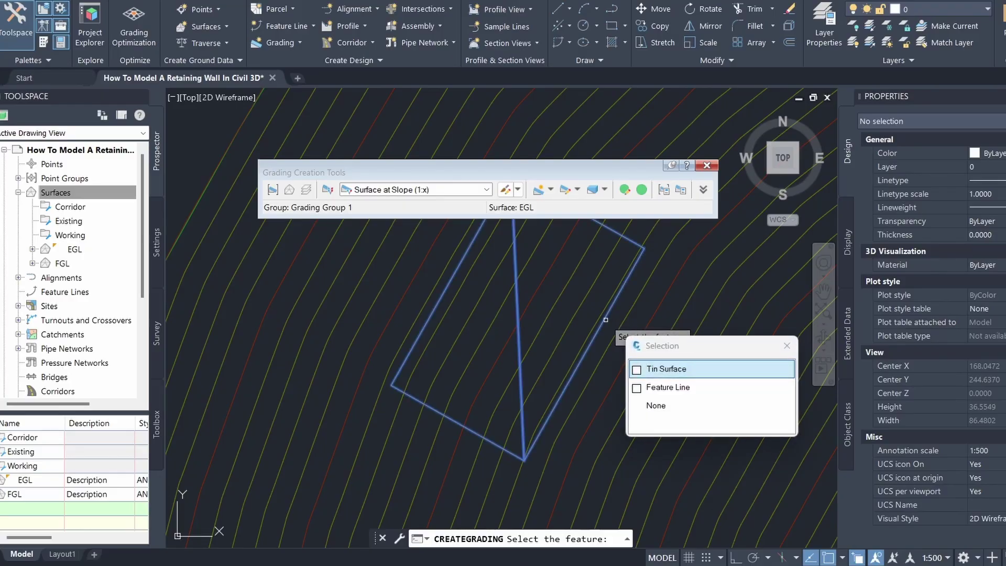
left_click(686, 388)
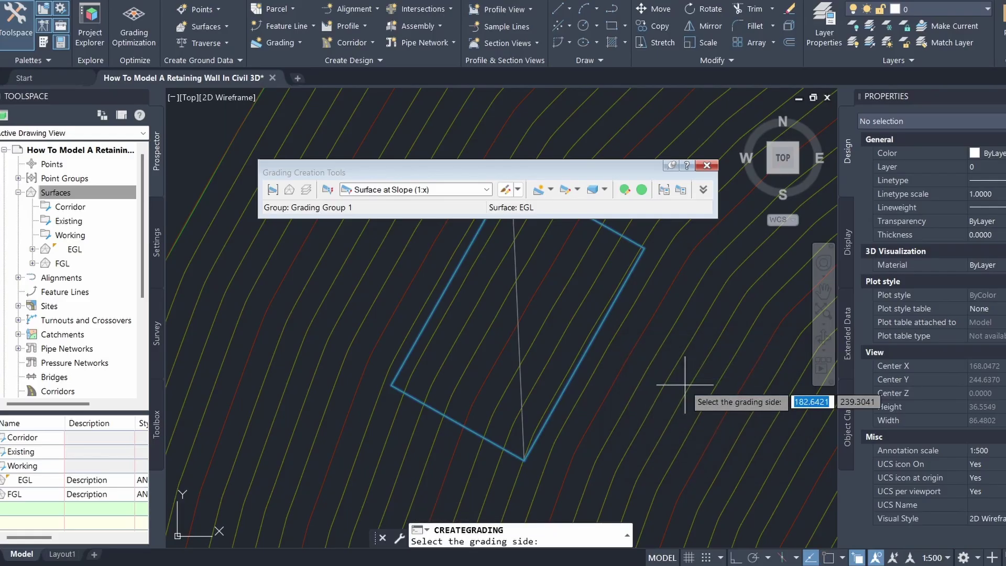
left_click(620, 356)
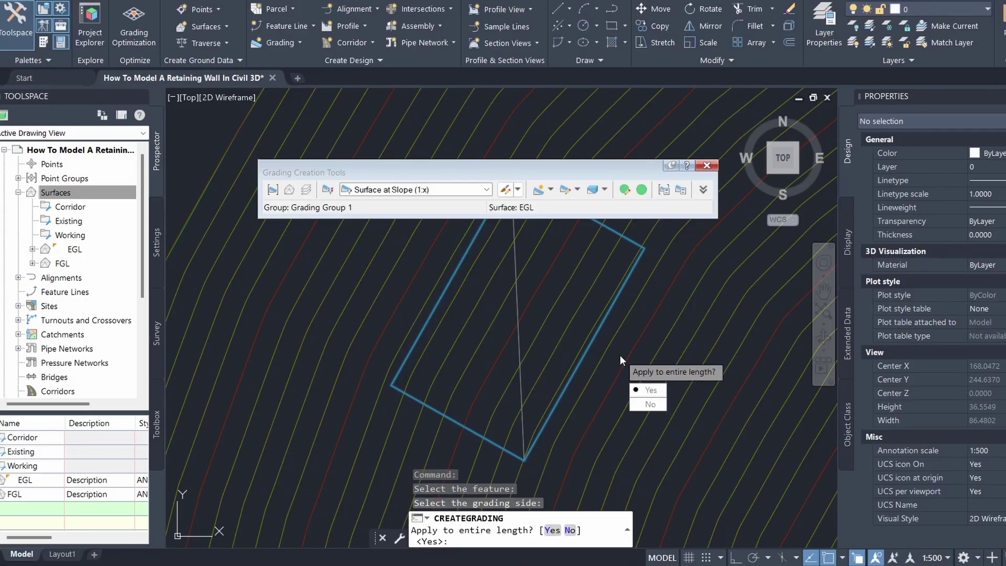
left_click(650, 390)
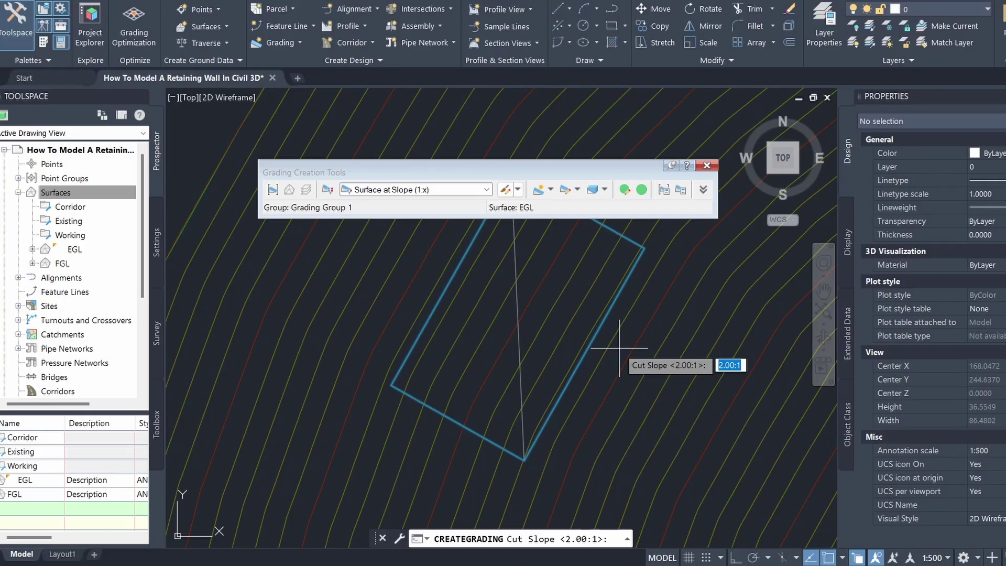
key("Return")
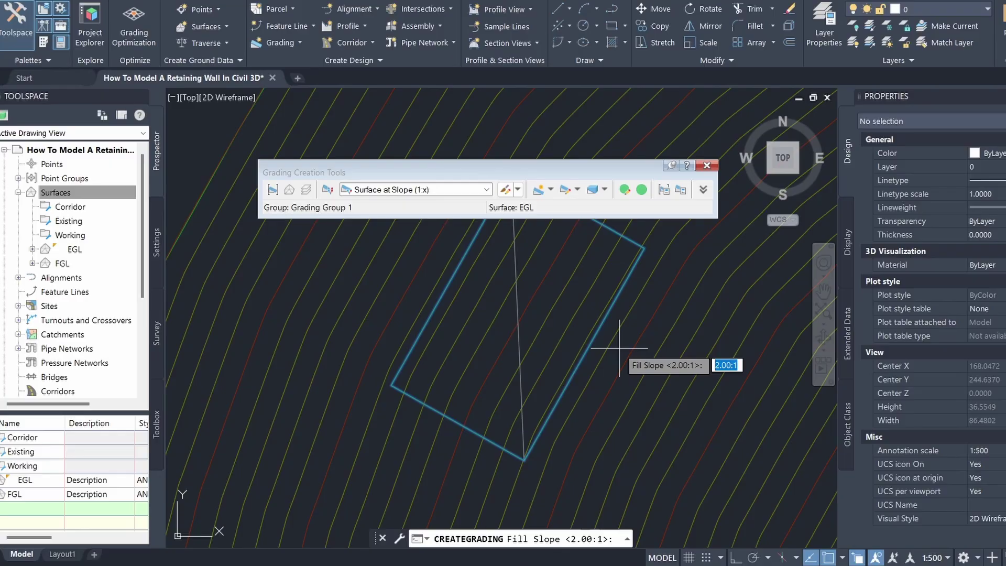
type("0.")
key("Return")
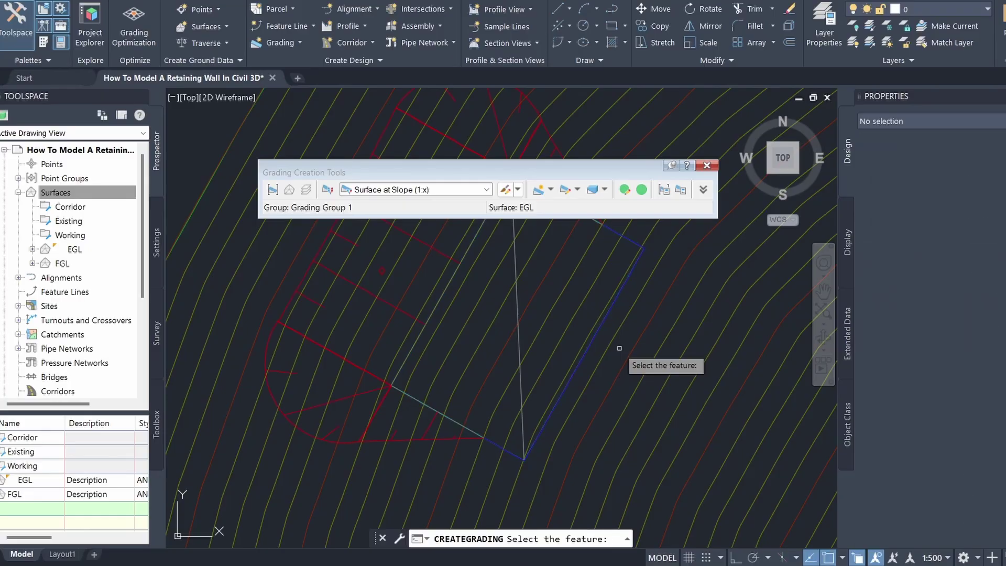
key("Escape")
middle_click_drag(619, 348, 627, 370)
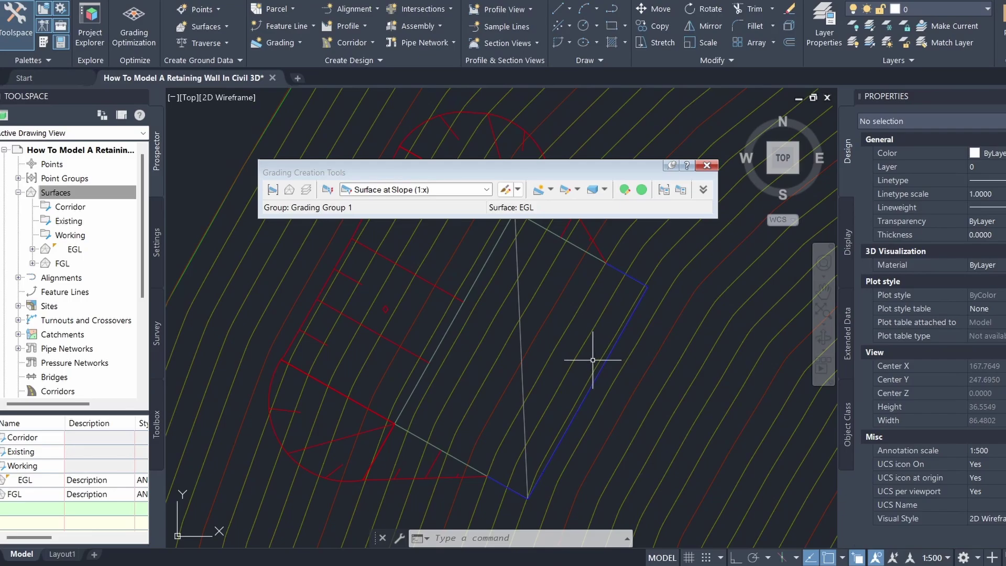
left_click(399, 342)
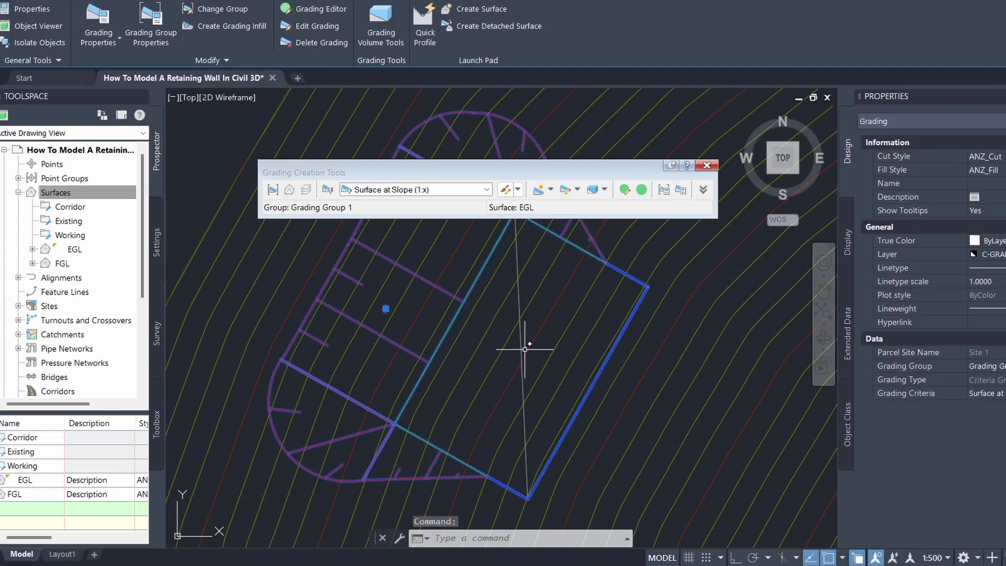
Orbit the grading and pad outline together in the Object Viewer, then close it.
left_click(520, 296)
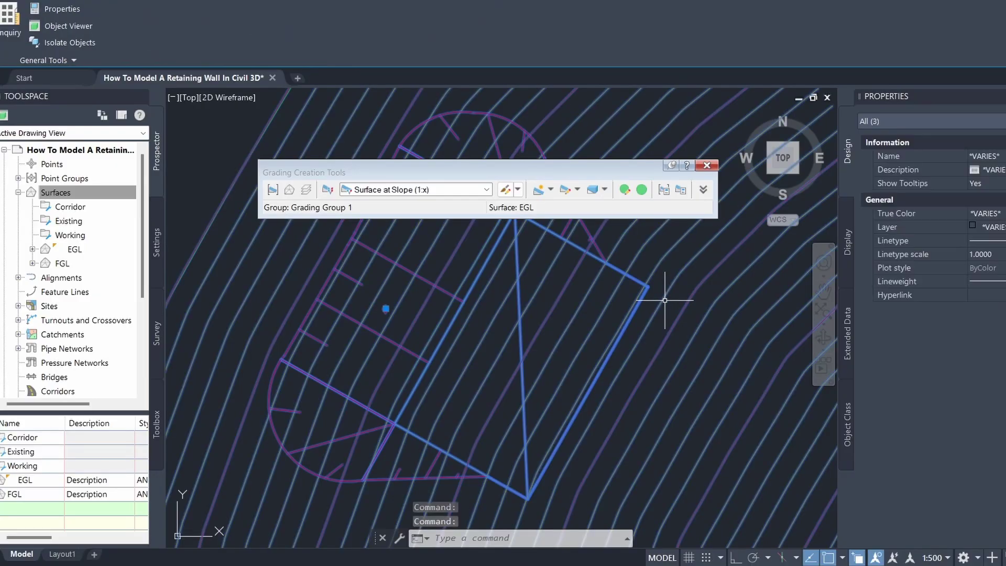
left_click(64, 27)
left_click_drag(454, 337, 574, 352)
left_click_drag(670, 336, 591, 310)
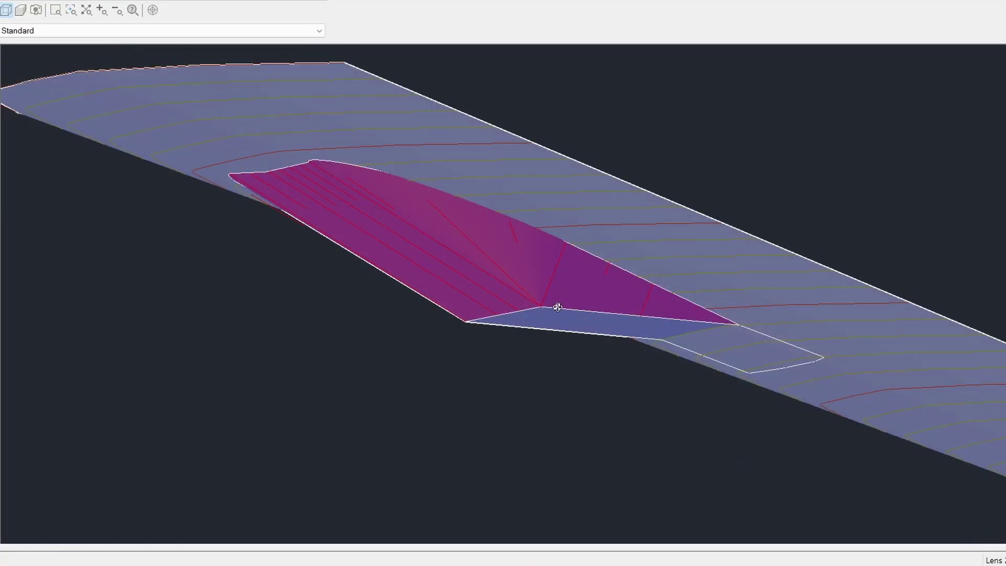
left_click_drag(313, 237, 586, 308)
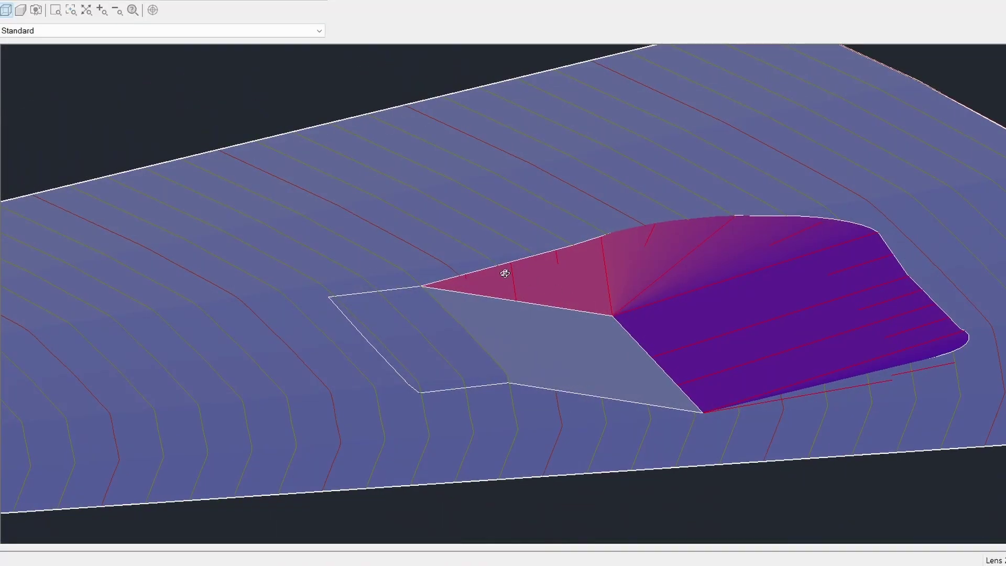
key("Escape")
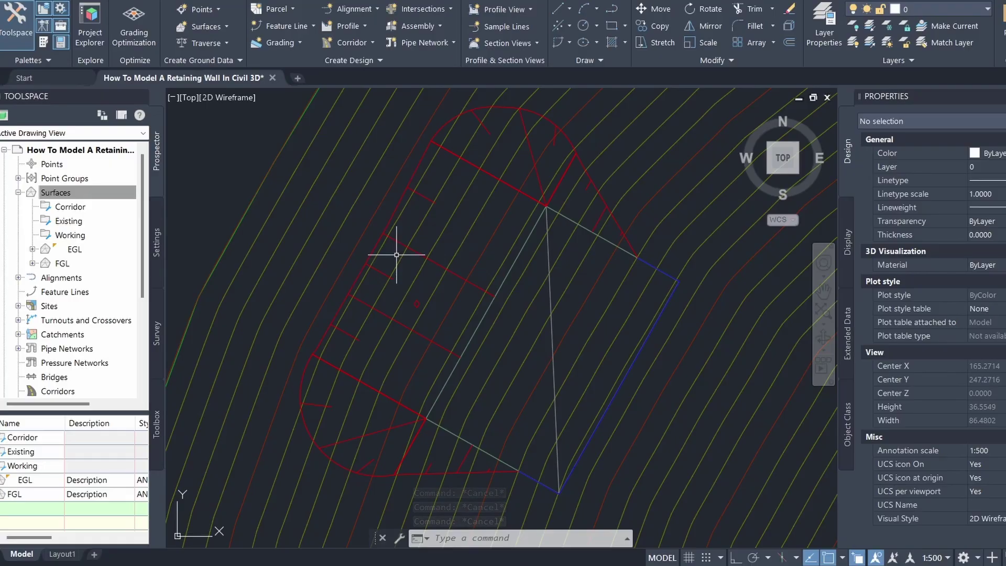
Add the daylight feature line to FGL as a breakline and zoom in on the result.
mouse_move(397, 255)
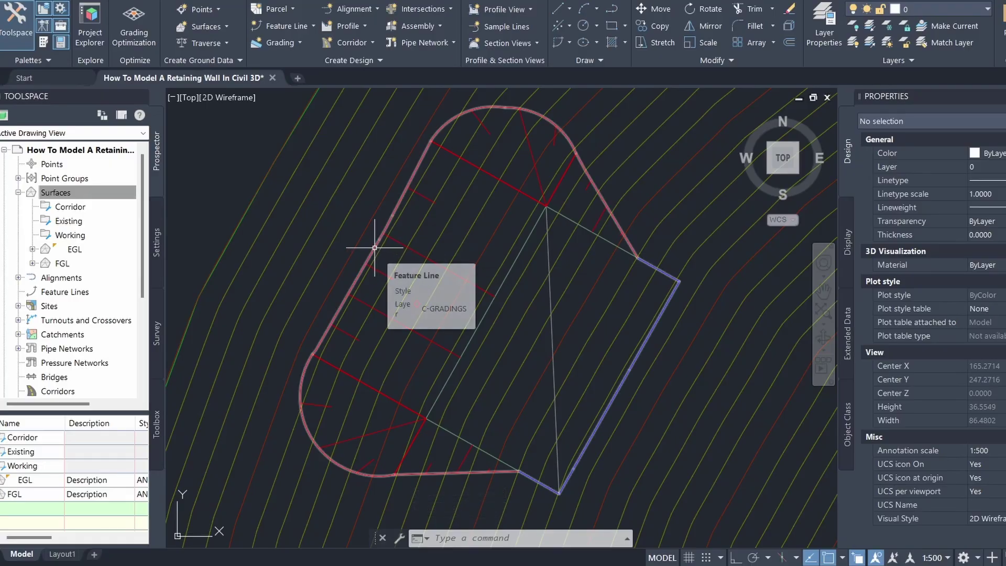
left_click(374, 247)
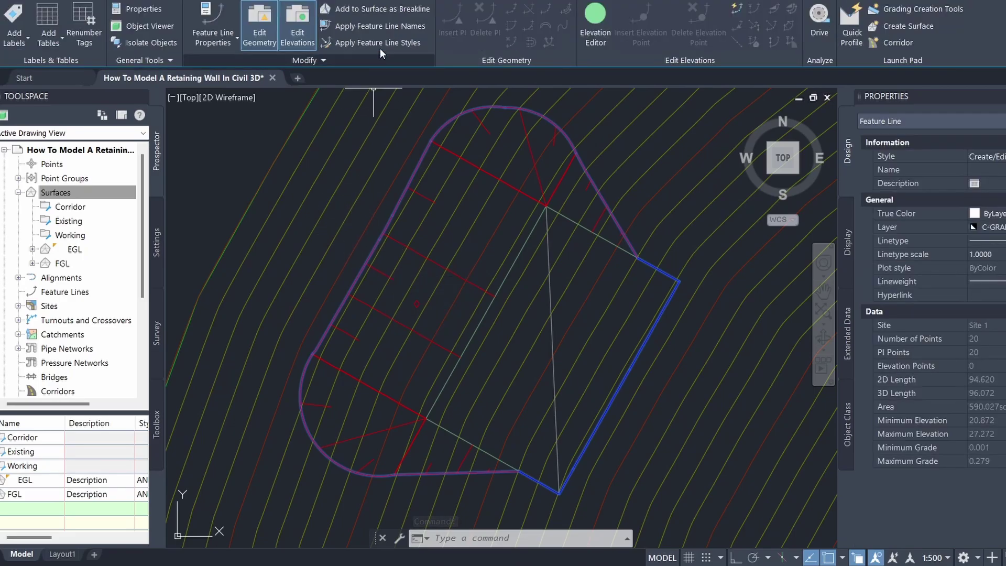
left_click(398, 12)
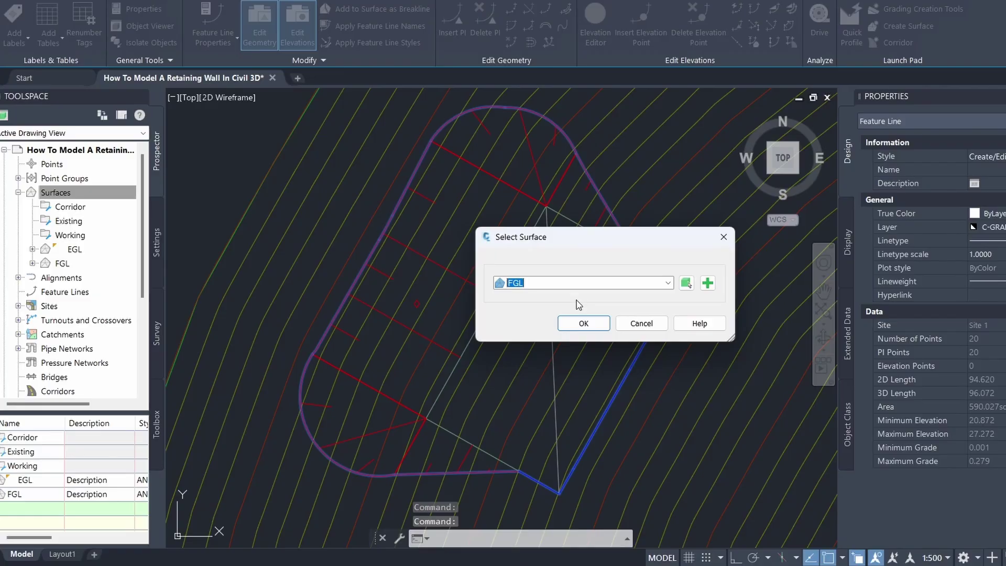
left_click(584, 321)
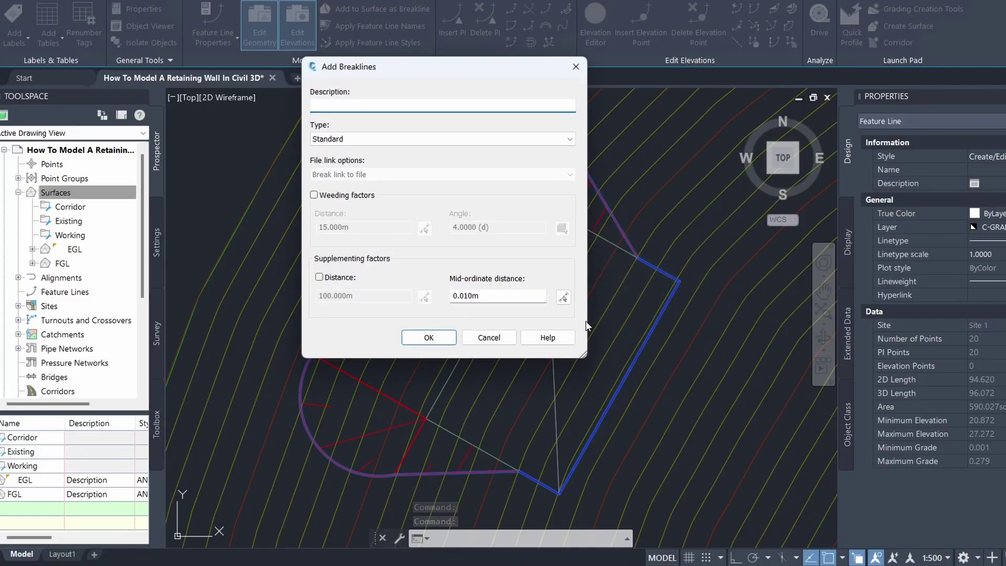
left_click(445, 342)
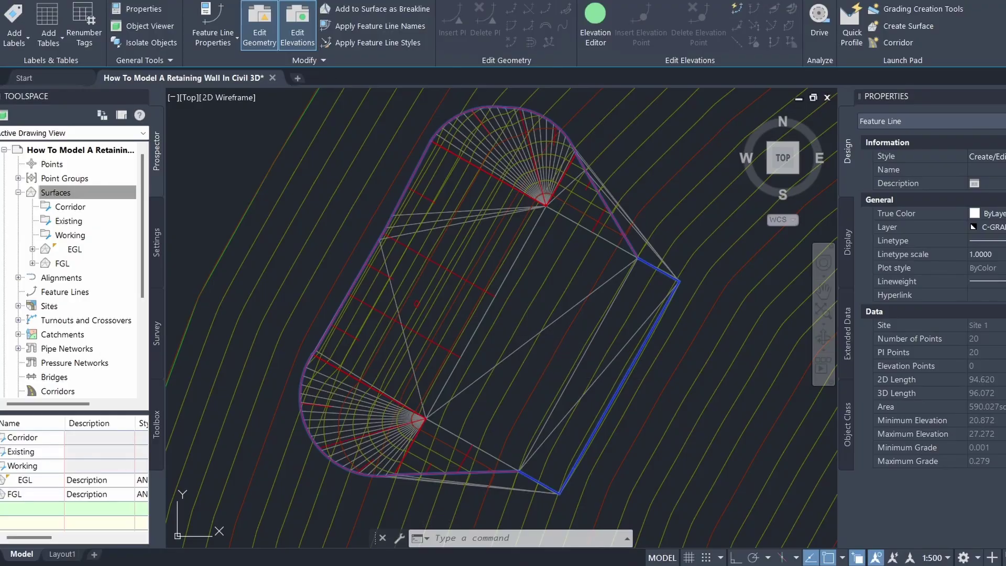
key("Escape")
scroll(526, 393, "up", 5)
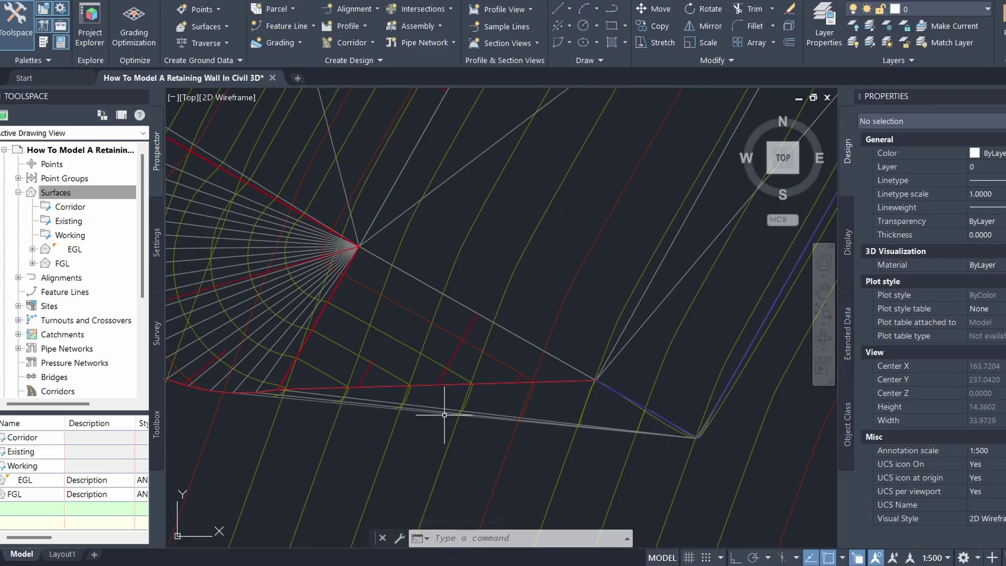
key("Escape")
key("Escape")
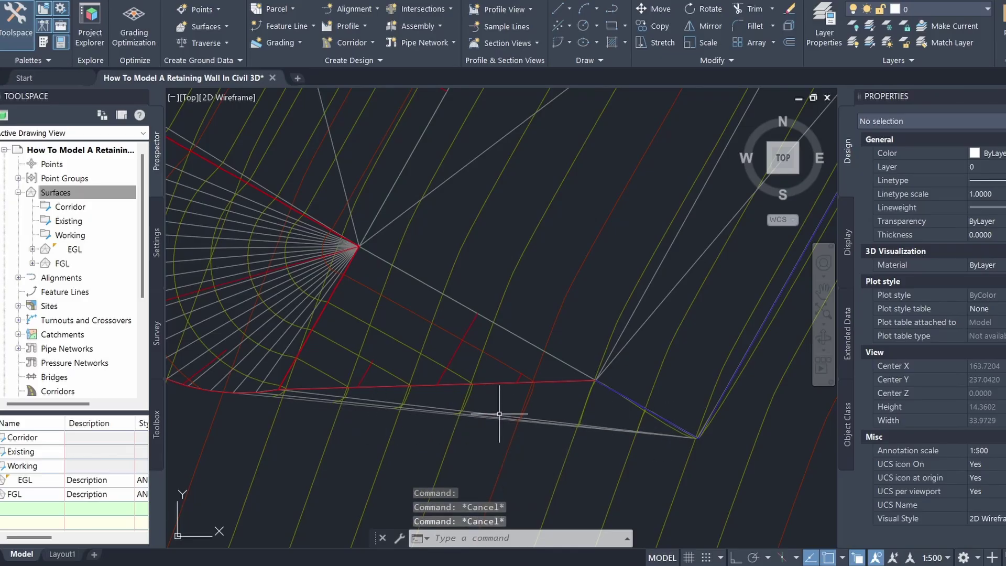
left_click(497, 414)
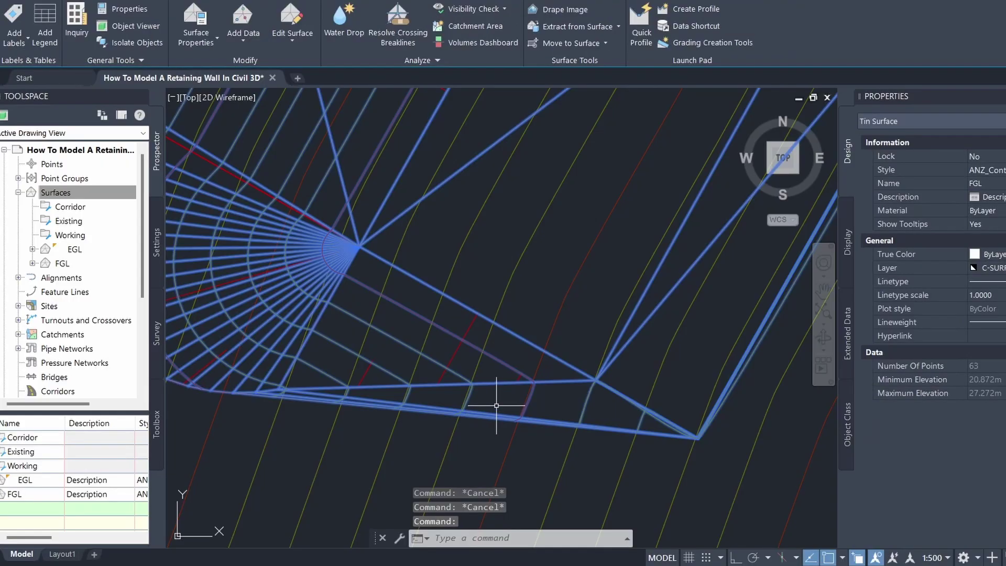
left_click(131, 26)
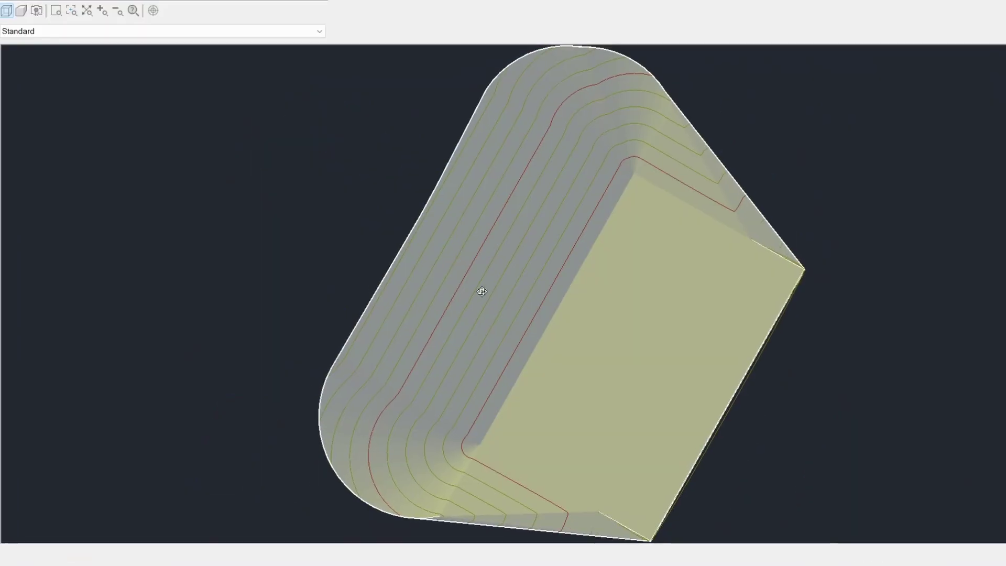
mouse_move(544, 383)
left_mouse_down()
mouse_move(523, 371)
mouse_move(523, 292)
mouse_move(543, 433)
mouse_move(562, 367)
mouse_move(558, 334)
mouse_move(485, 418)
left_mouse_up()
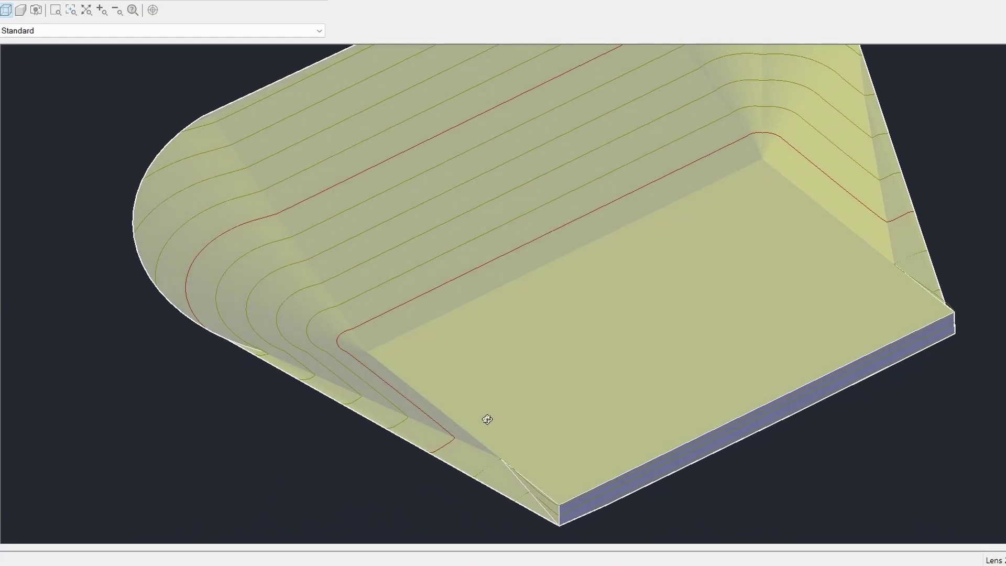
scroll(543, 334, "up", 2)
scroll(519, 398, "up", 3)
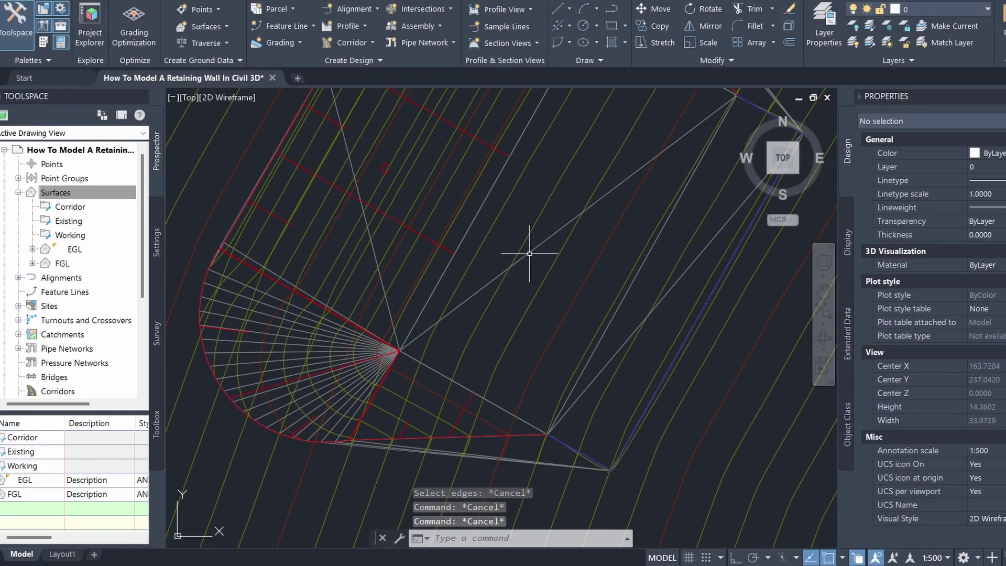
On the FGL surface, use Delete Line to pick the seven stray lower boundary edges.
left_click(529, 253)
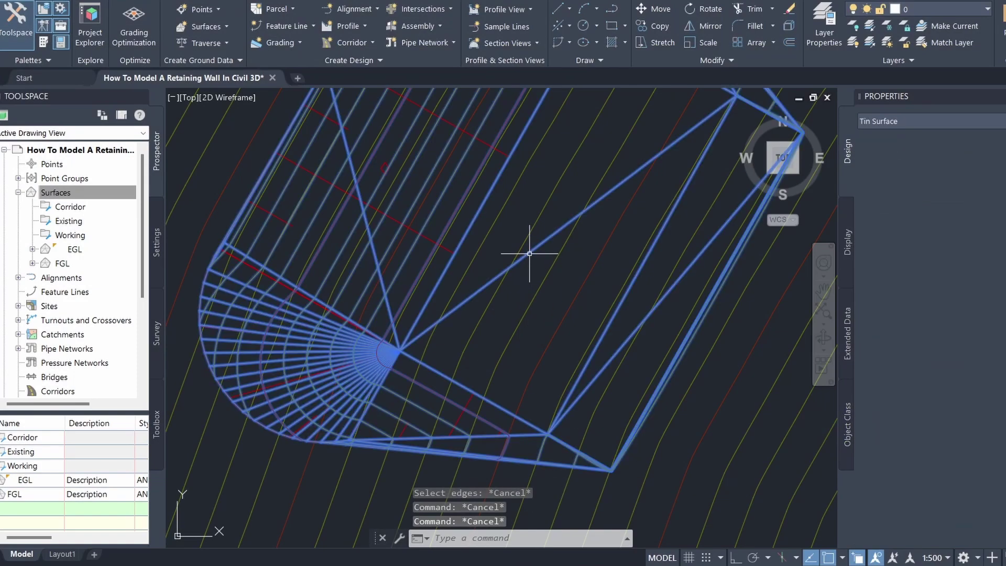
left_click(297, 37)
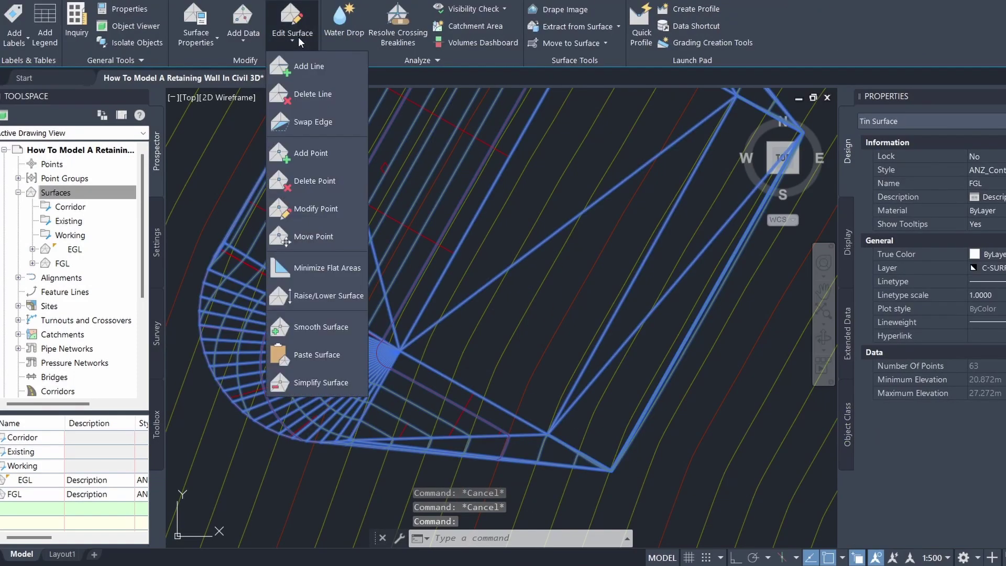
left_click(335, 95)
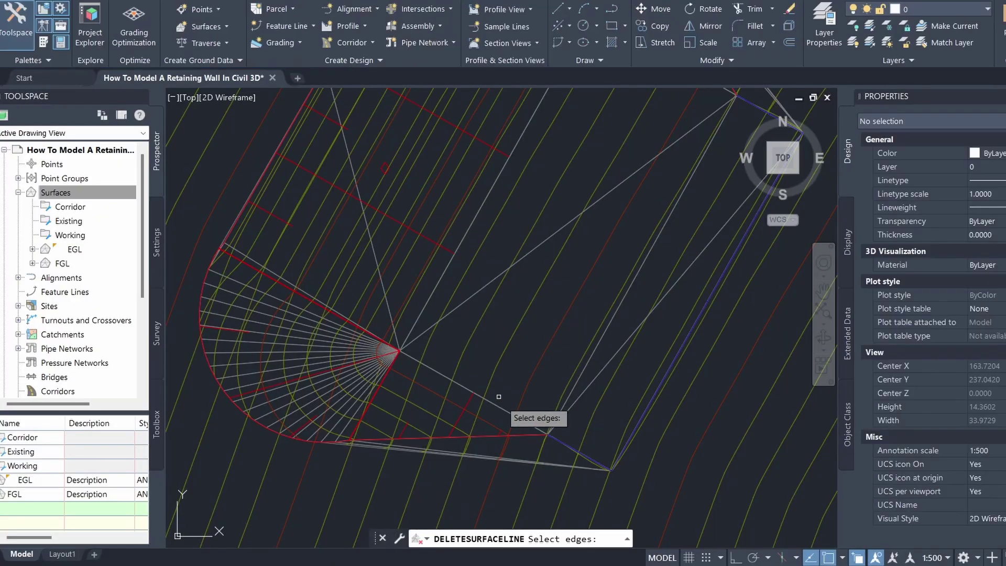
left_click(540, 474)
left_click(524, 454)
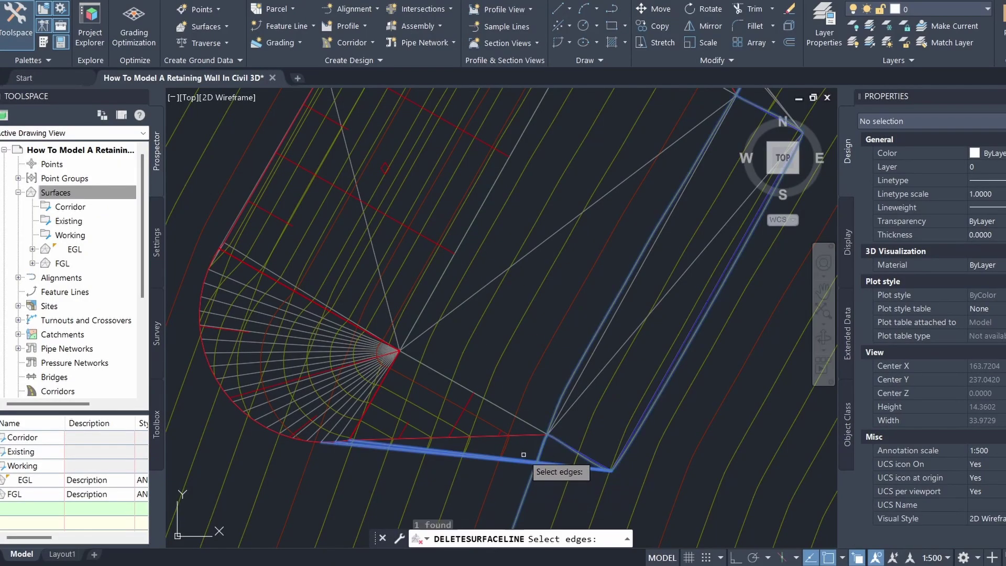
left_click(525, 441)
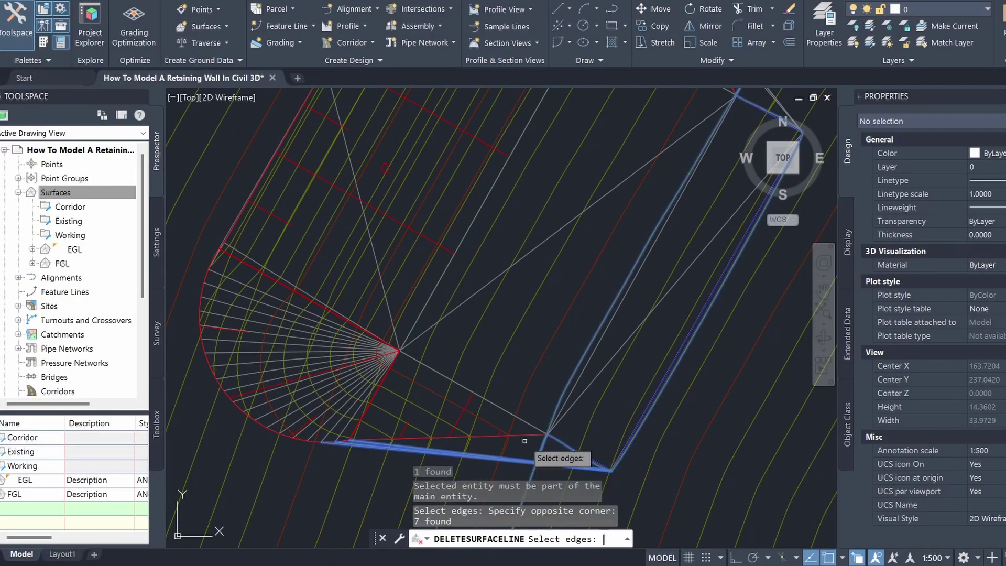
Add five stray edges near the pad's upper corner and delete all picked edges.
scroll(525, 437, "down", 4)
scroll(555, 370, "up", 2)
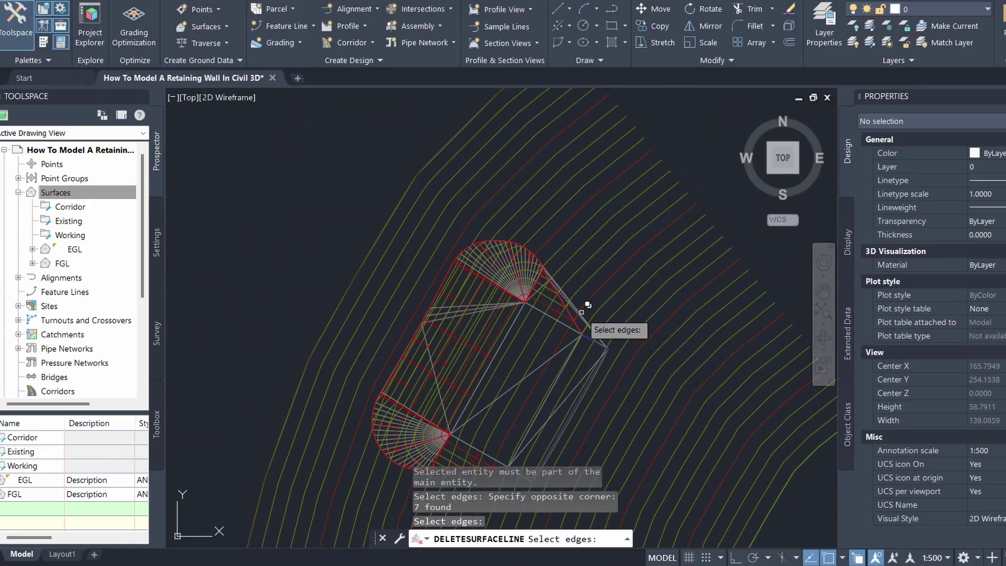
scroll(603, 321, "up", 2)
scroll(603, 320, "up", 2)
left_click(621, 332)
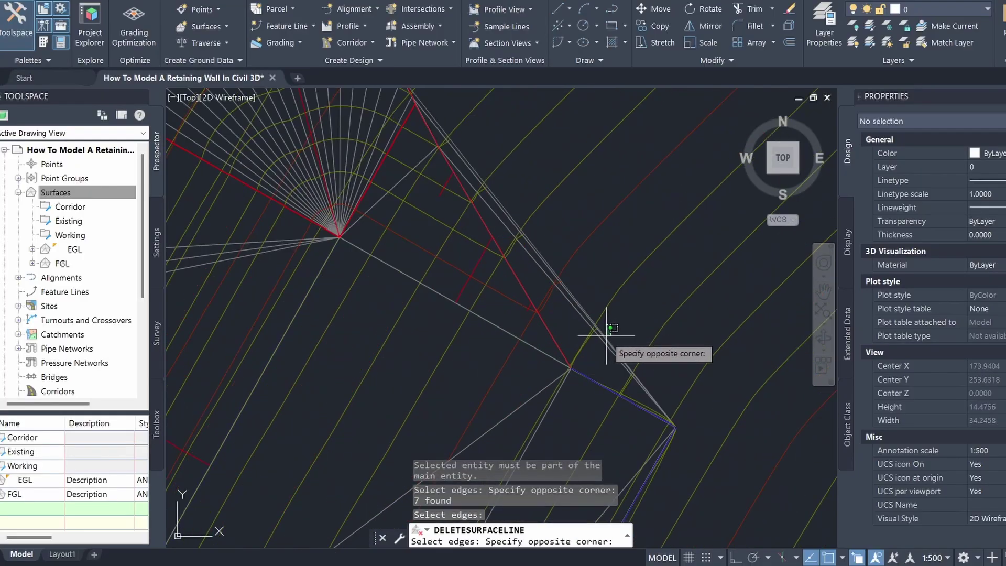
left_click(603, 352)
key("Return")
scroll(619, 328, "down", 3)
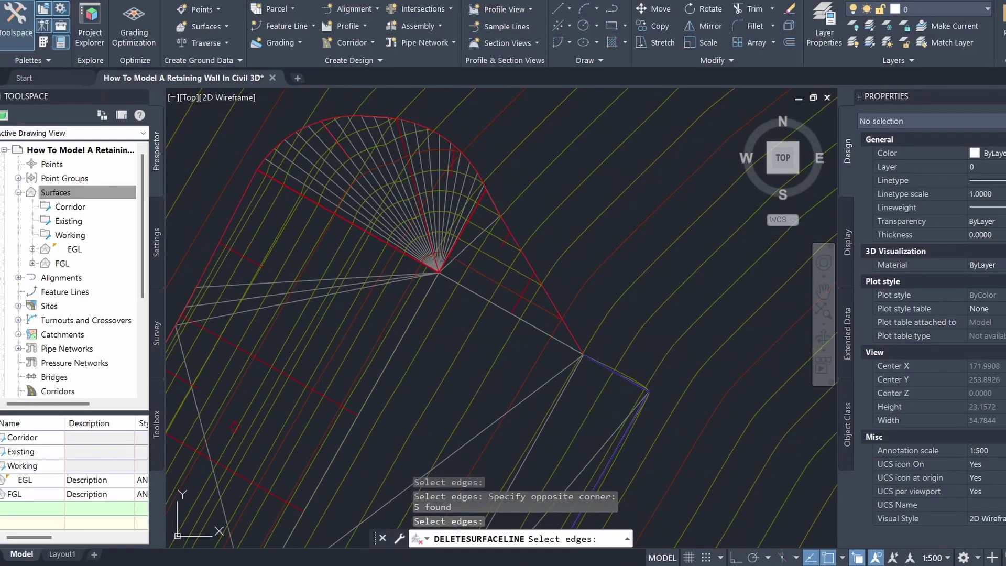
key("Escape")
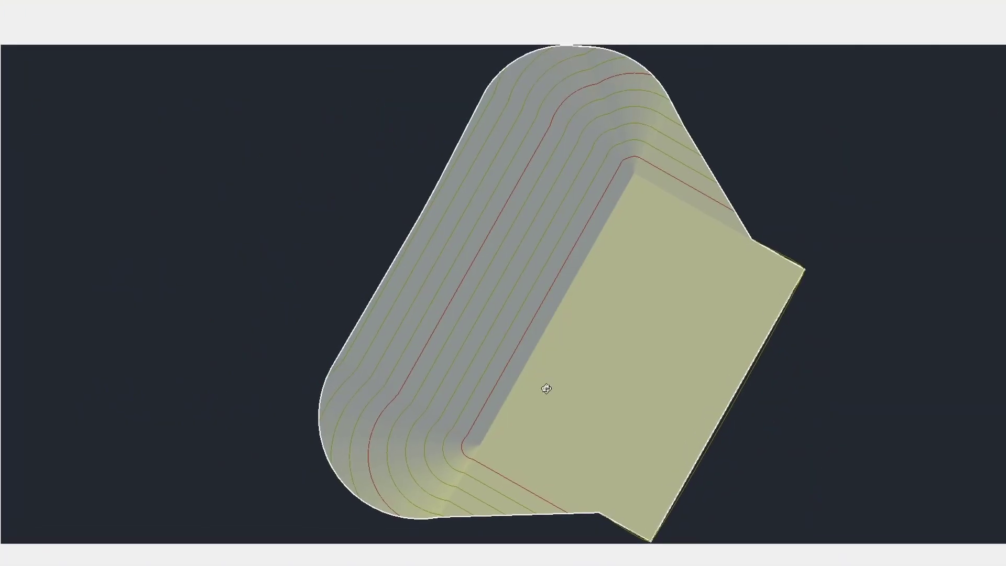
Orbit the shaded FGL surface to oblique angles showing the flat pad and its side slopes.
mouse_move(546, 388)
left_mouse_down()
mouse_move(566, 323)
mouse_move(464, 319)
mouse_move(458, 239)
left_mouse_up()
mouse_move(550, 361)
left_mouse_down()
mouse_move(618, 335)
mouse_move(469, 341)
mouse_move(638, 321)
left_mouse_up()
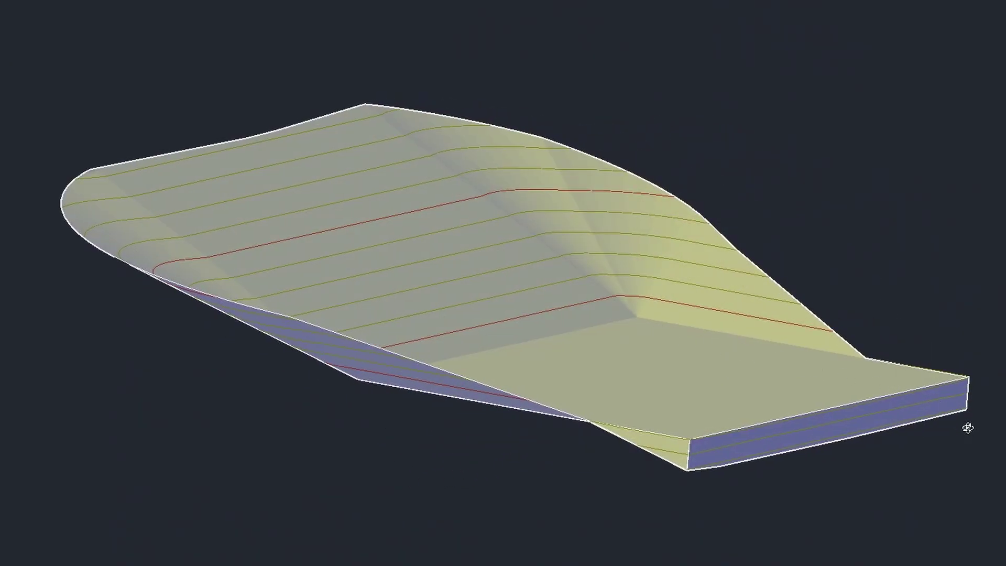
mouse_move(965, 426)
left_mouse_down()
mouse_move(988, 444)
mouse_move(779, 404)
mouse_move(740, 377)
mouse_move(888, 393)
mouse_move(808, 398)
mouse_move(816, 379)
mouse_move(821, 402)
left_mouse_up()
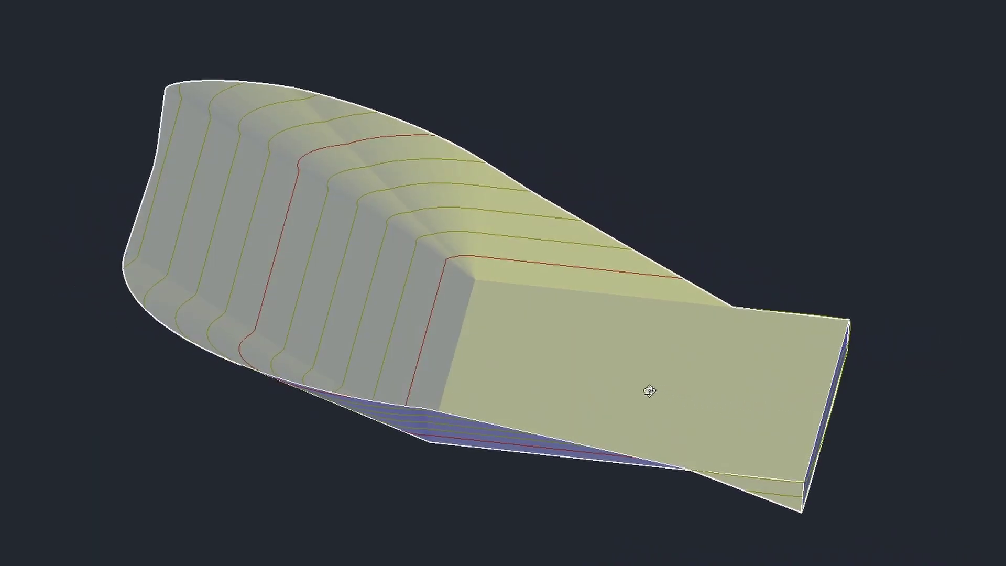